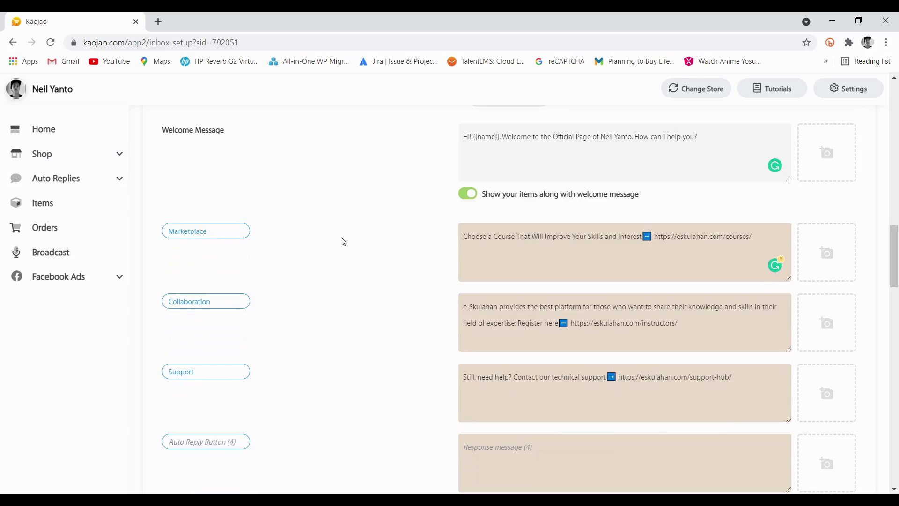
# Review the welcome message and the quick reply button labels against the phone example.
pyautogui.scroll(-2, 279, 353)
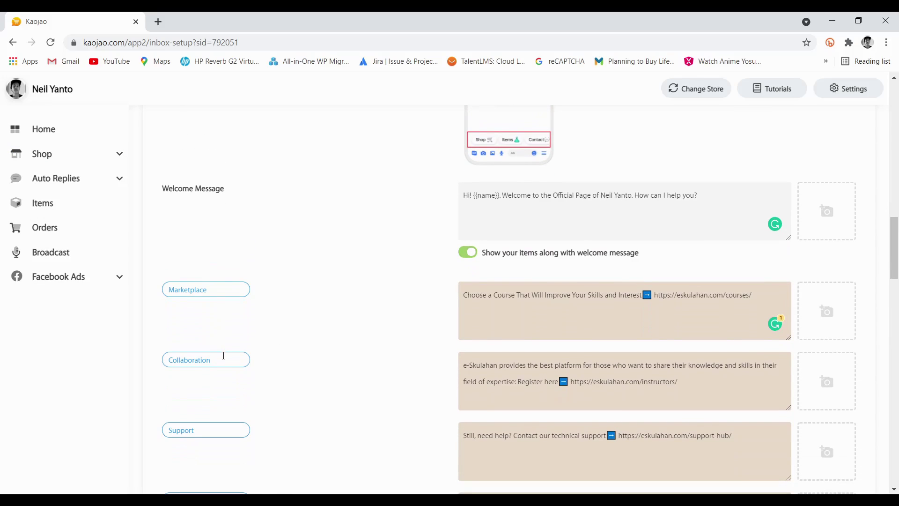
pyautogui.scroll(-3, 276, 367)
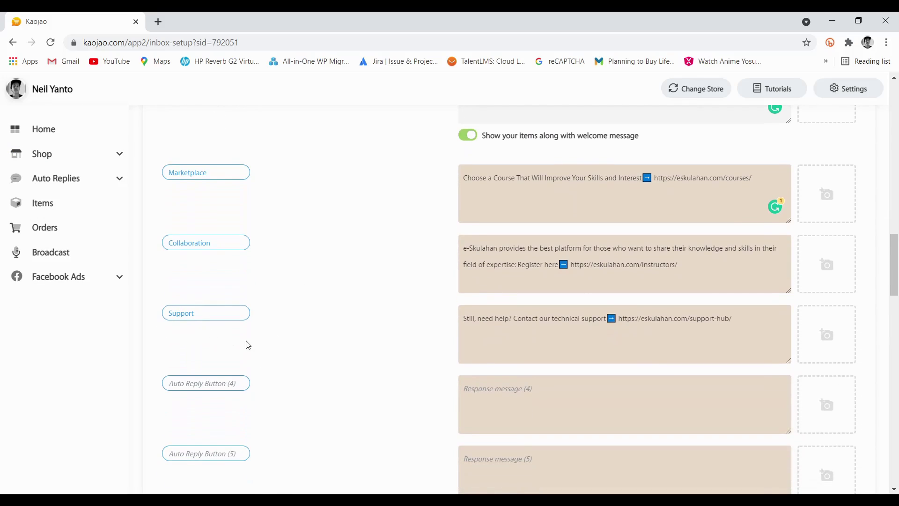
pyautogui.scroll(3, 267, 331)
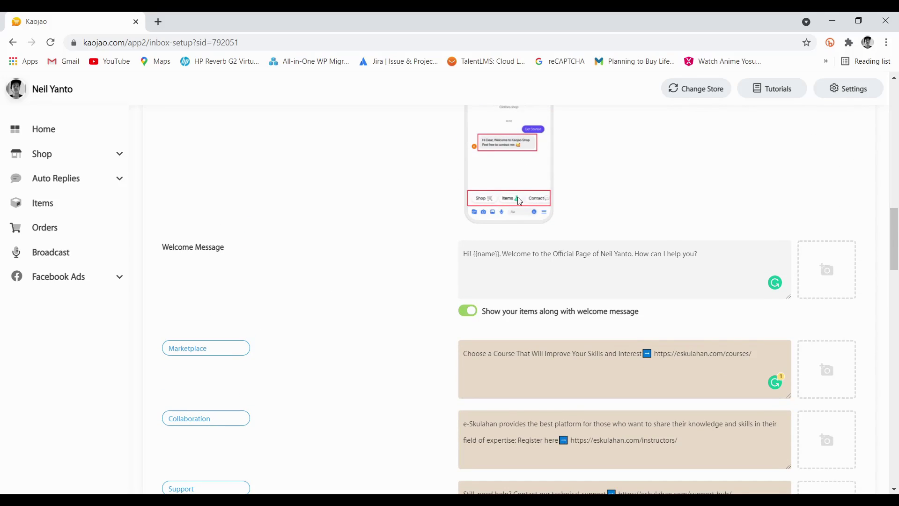
pyautogui.scroll(-1, 518, 197)
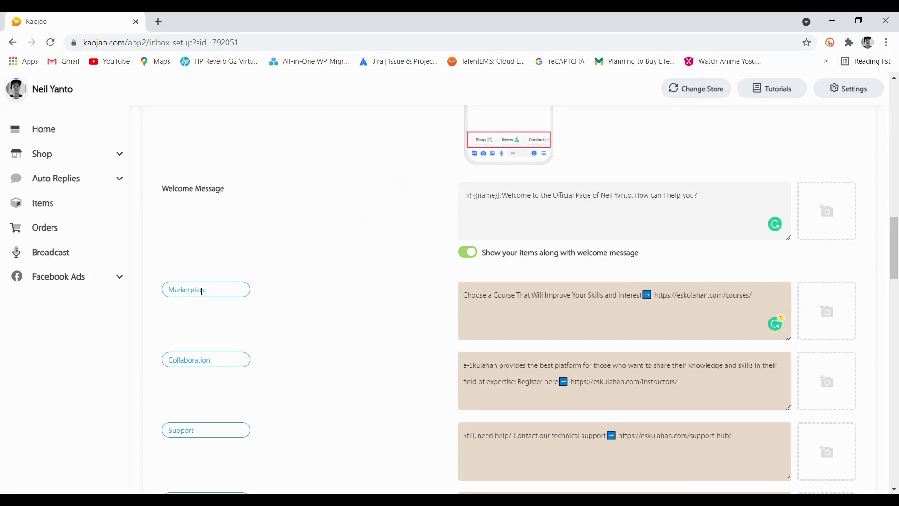
pyautogui.scroll(2, 492, 150)
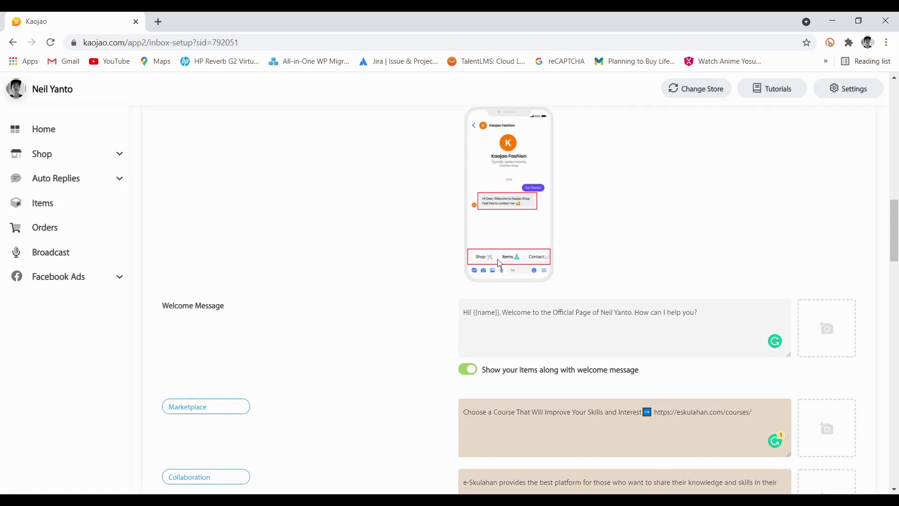
pyautogui.scroll(-1, 328, 327)
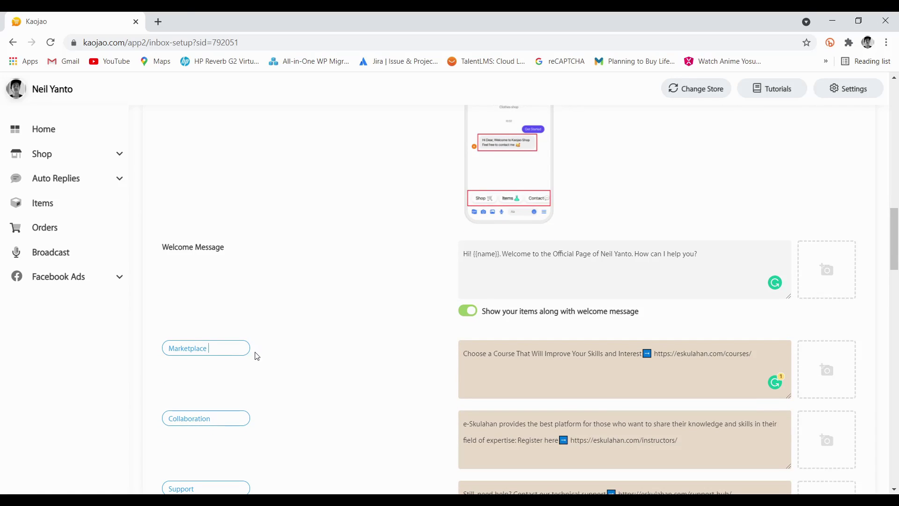
# Search Google for "emoji marketplace" in a new browser tab to find a shopping cart emoji.
pyautogui.click(158, 22)
pyautogui.click(183, 47)
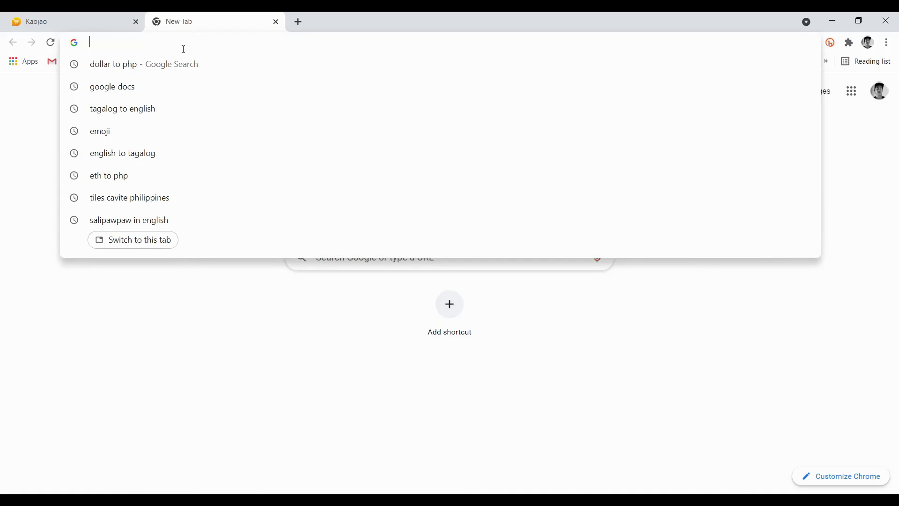
pyautogui.write('emoji marketpla')
pyautogui.press('Return')
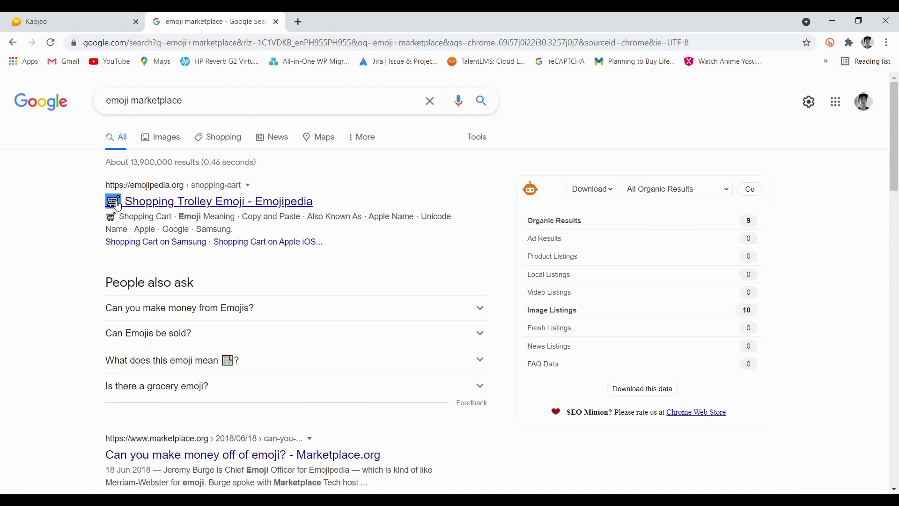
# Add a shopping cart emoji to the Marketplace quick reply label in Kaojao, plus matching emojis for Collaboration and Support, and close the search tab.
pyautogui.hotkey('ctrl', 'shift', 'Tab')
pyautogui.write('🛒')
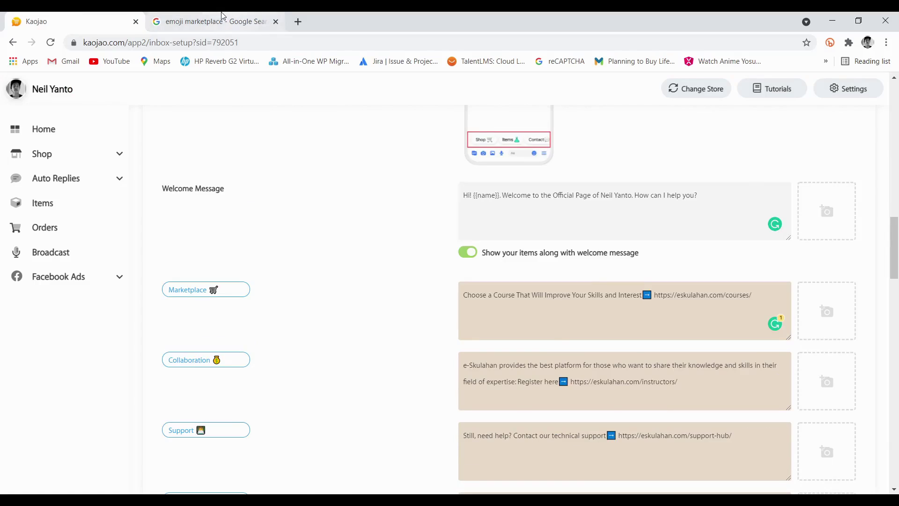
pyautogui.click(269, 19)
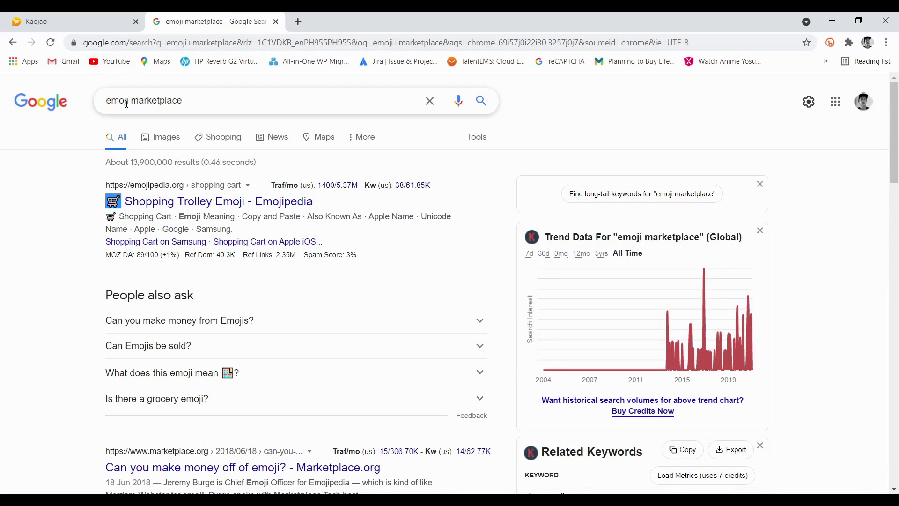
pyautogui.click(276, 22)
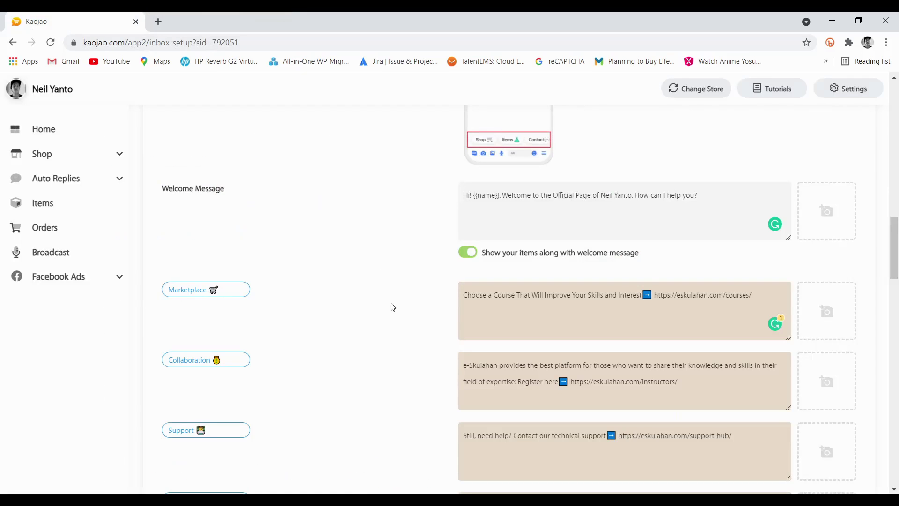
# Save the inbox setup with the updated quick reply buttons.
pyautogui.scroll(5, 396, 302)
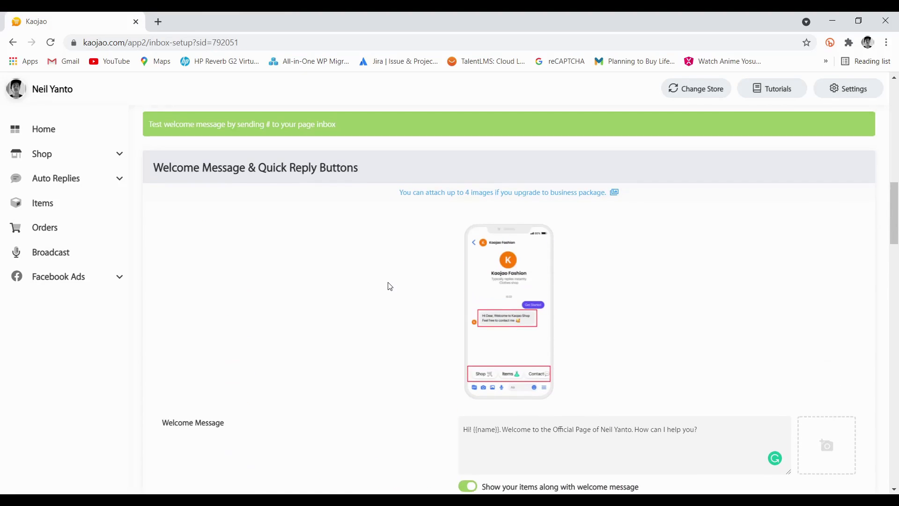
pyautogui.scroll(-12, 387, 285)
pyautogui.scroll(-18, 387, 285)
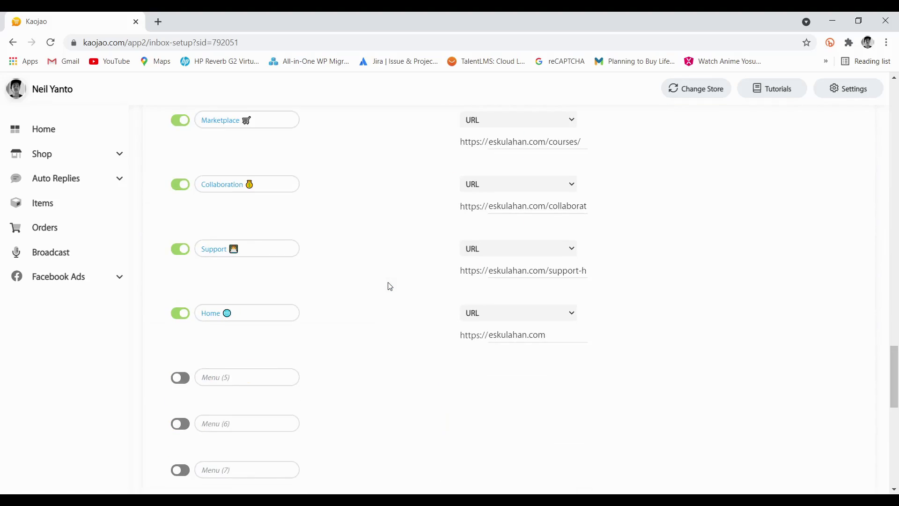
pyautogui.click(811, 355)
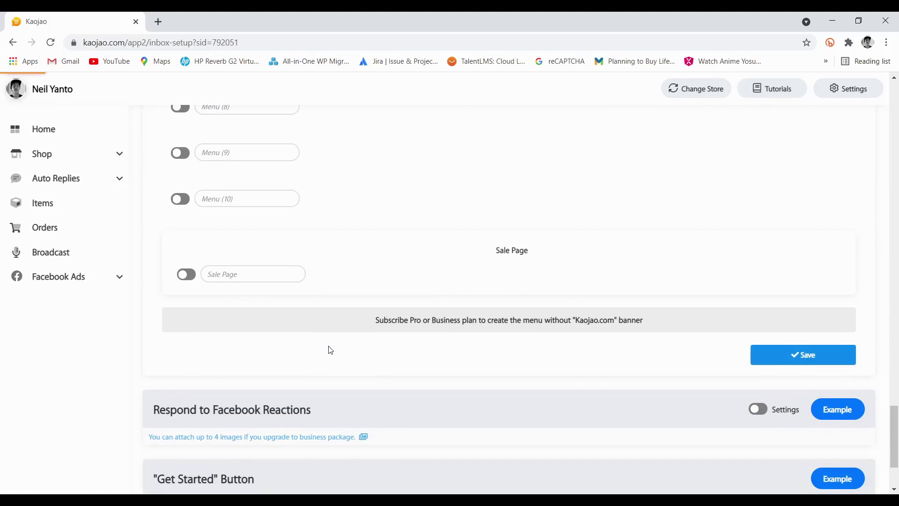
# Review the quick reply buttons, the option for adding more, and the Messenger persistent menu example with its entries.
pyautogui.scroll(20, 230, 327)
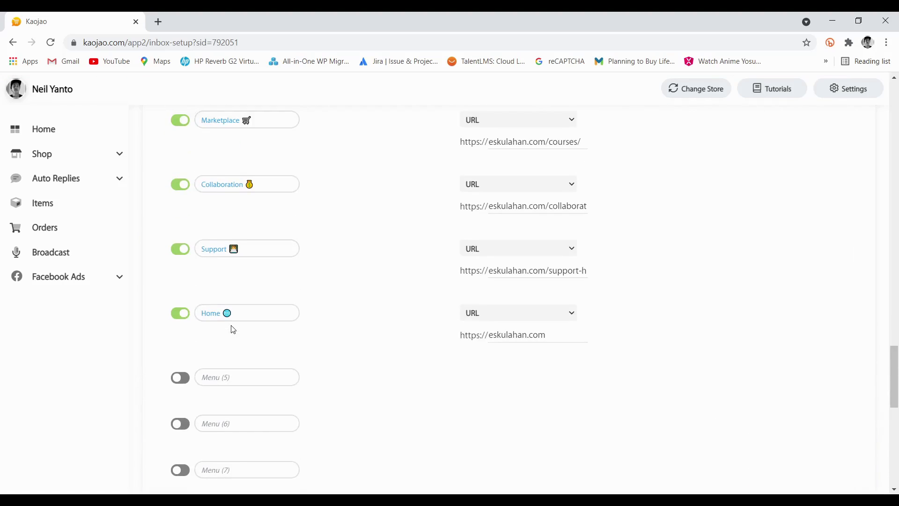
pyautogui.scroll(1, 291, 288)
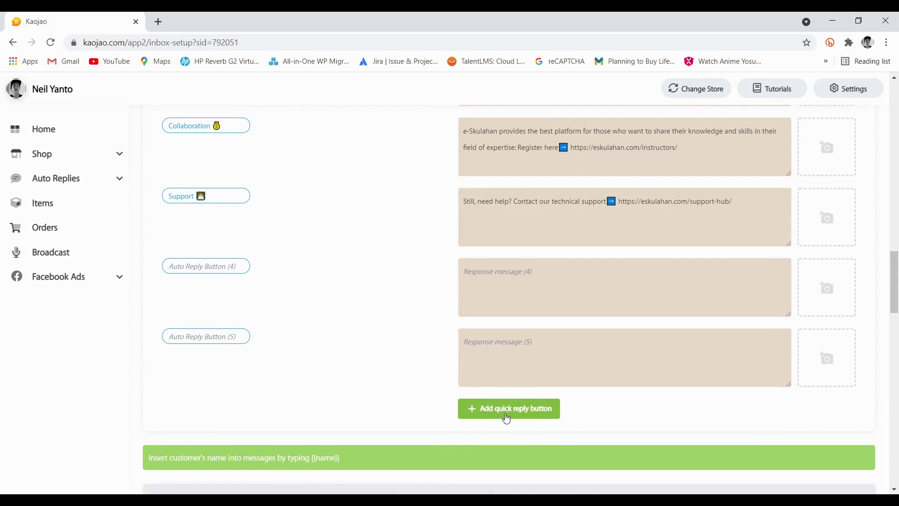
pyautogui.scroll(-1, 508, 419)
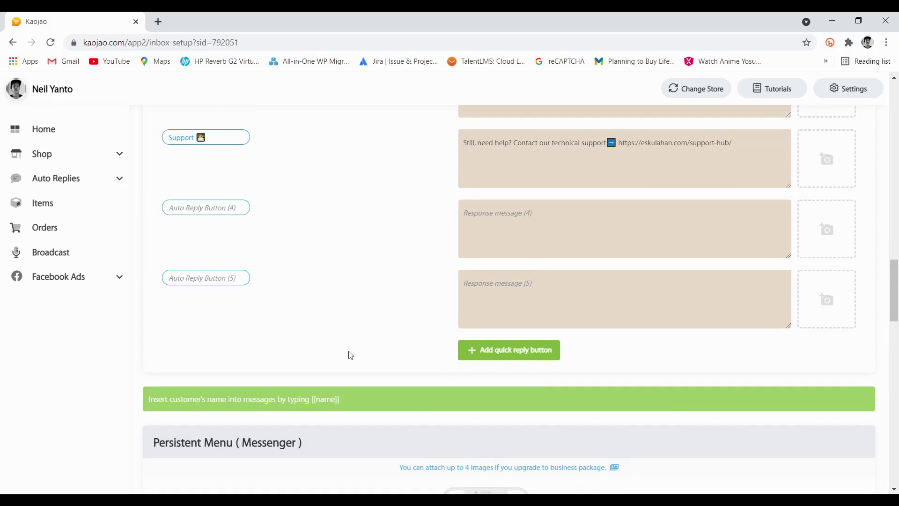
pyautogui.scroll(6, 351, 354)
pyautogui.scroll(-4, 349, 354)
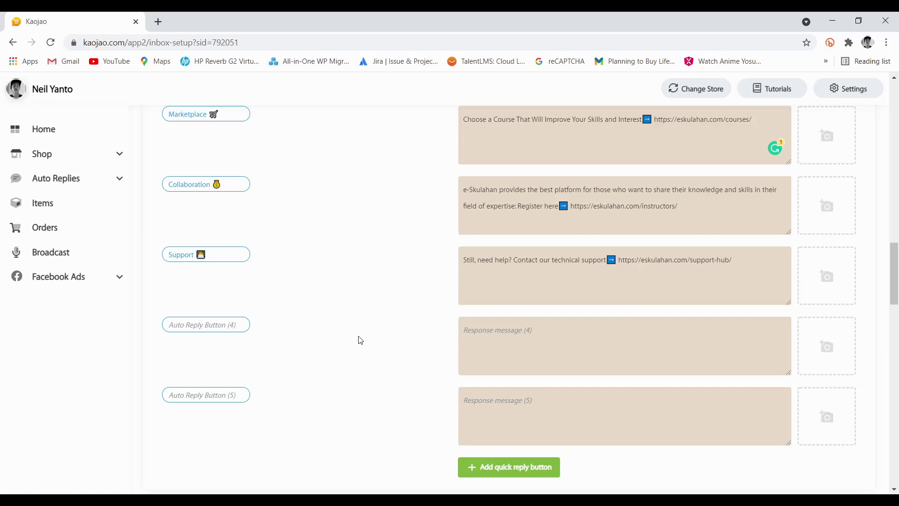
pyautogui.scroll(-5, 388, 351)
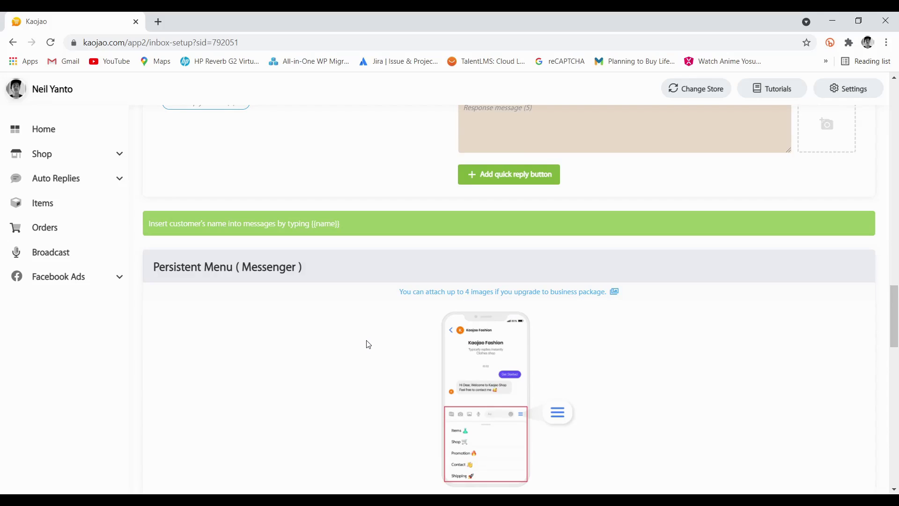
pyautogui.scroll(-3, 364, 339)
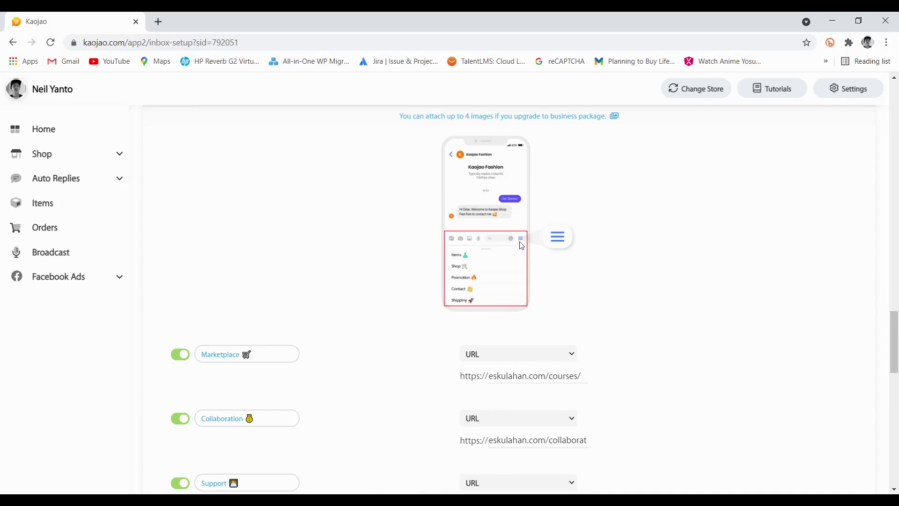
# Open the store's Facebook page in a new browser tab and display the persistent menu in its Messenger chat.
pyautogui.click(157, 22)
pyautogui.click(196, 45)
pyautogui.write('face')
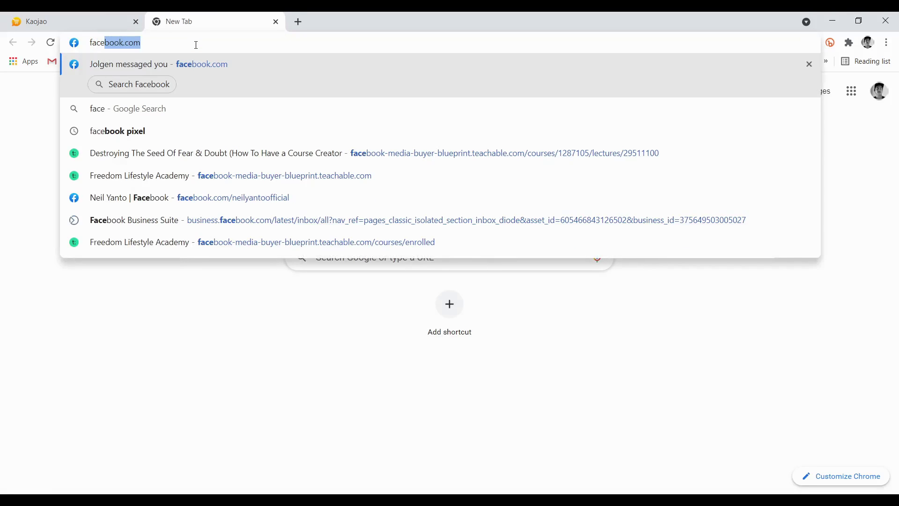
pyautogui.press('Return')
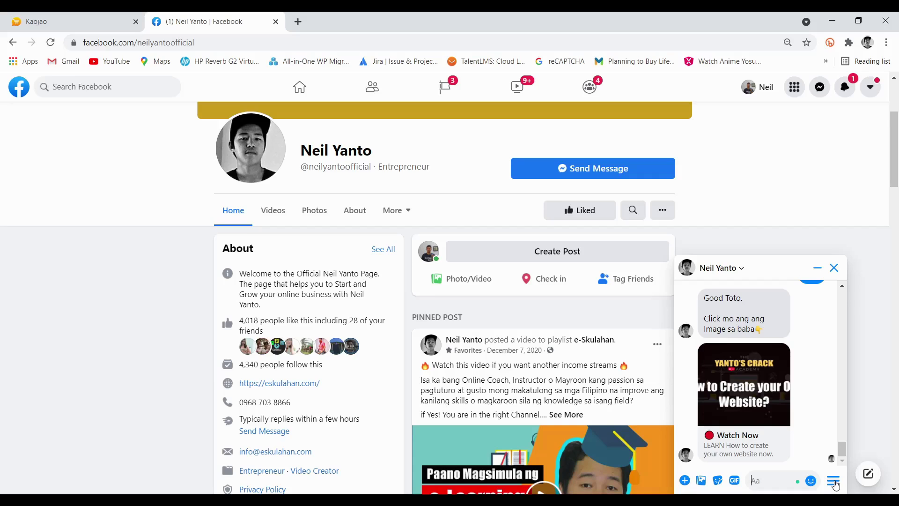
pyautogui.click(836, 486)
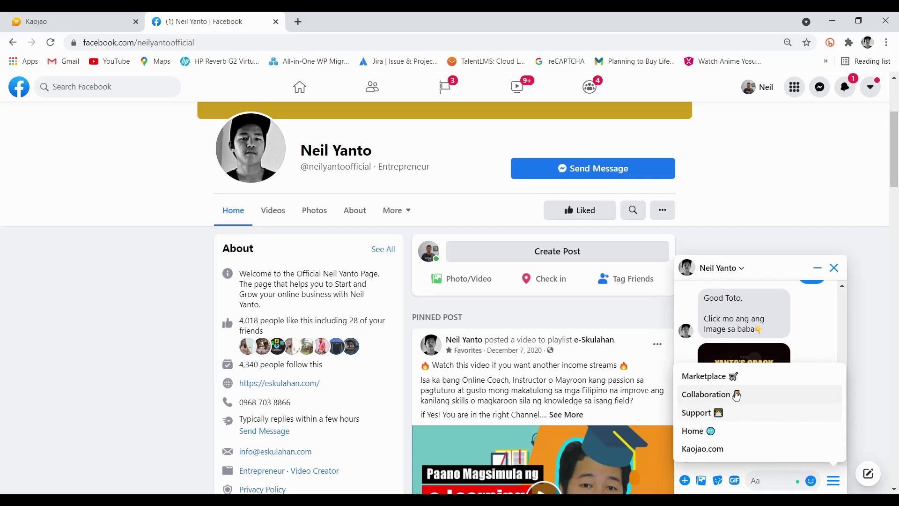
# Compare the persistent menu labels and URLs in Kaojao with the entries in the Facebook page's Messenger menu.
pyautogui.hotkey('ctrl', 'Tab')
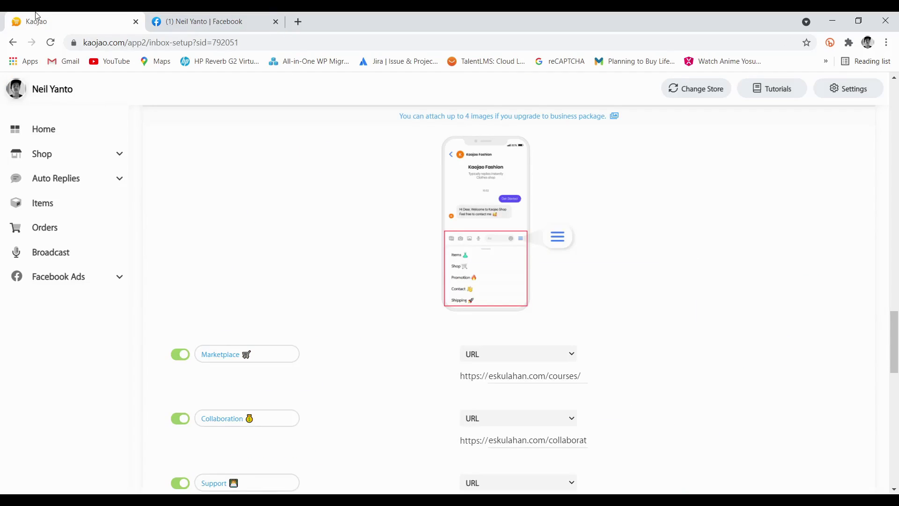
pyautogui.scroll(-2, 216, 274)
pyautogui.click(211, 21)
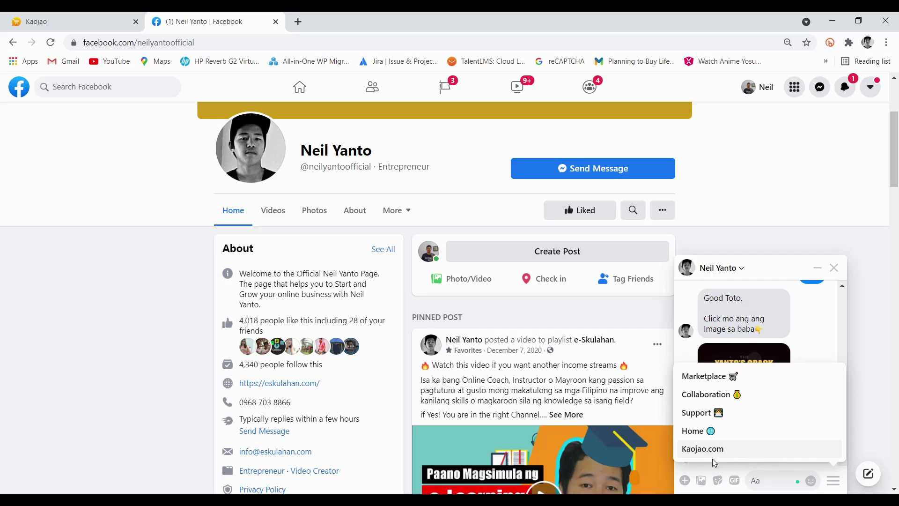
pyautogui.hotkey('ctrl', 'shift', 'Tab')
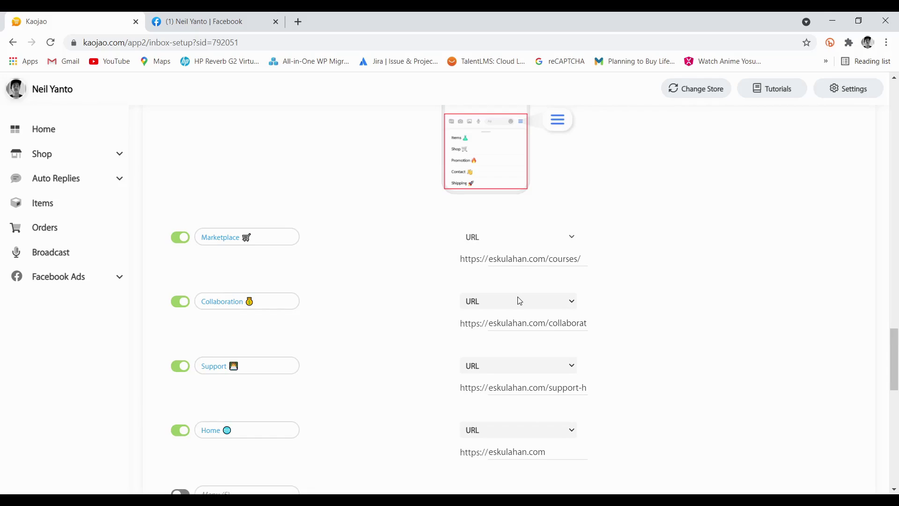
pyautogui.scroll(-1, 520, 301)
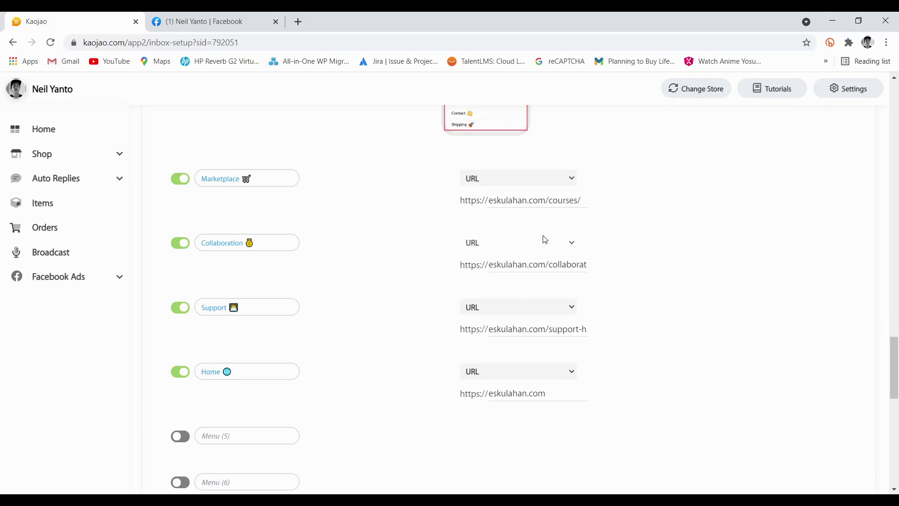
pyautogui.scroll(1, 356, 240)
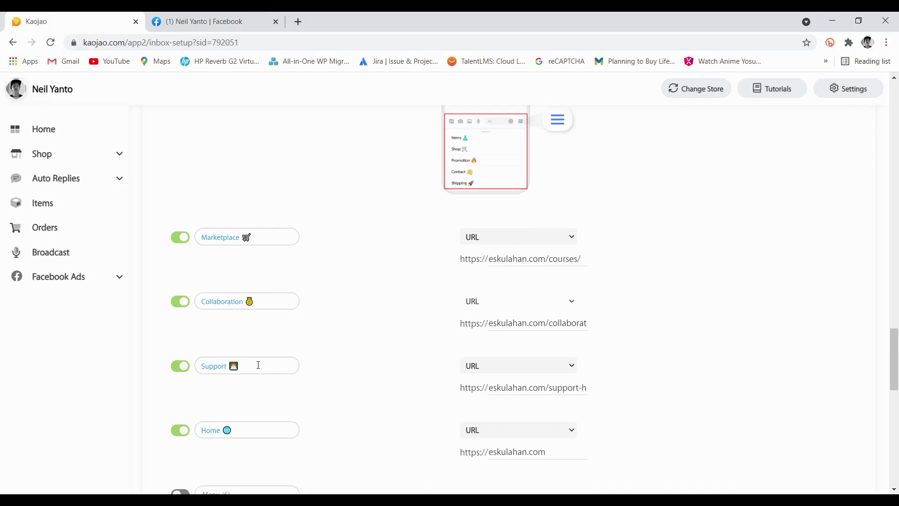
# Try the Contact Info and Payment Instructions types for the Support persistent menu item, and return it to URL.
pyautogui.click(512, 375)
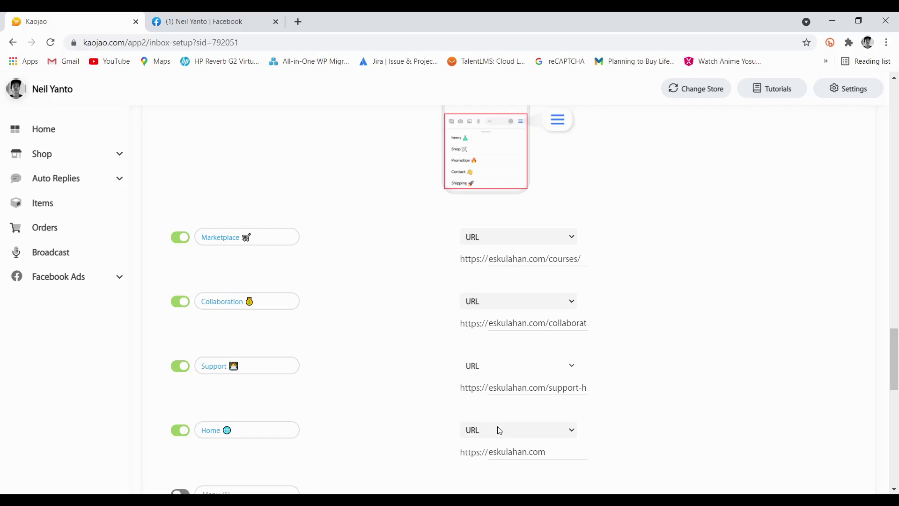
pyautogui.click(491, 412)
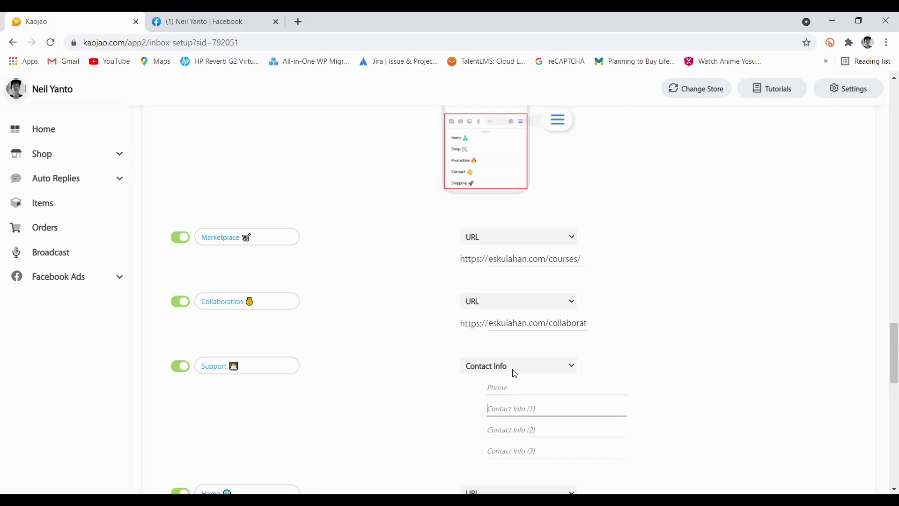
pyautogui.click(518, 440)
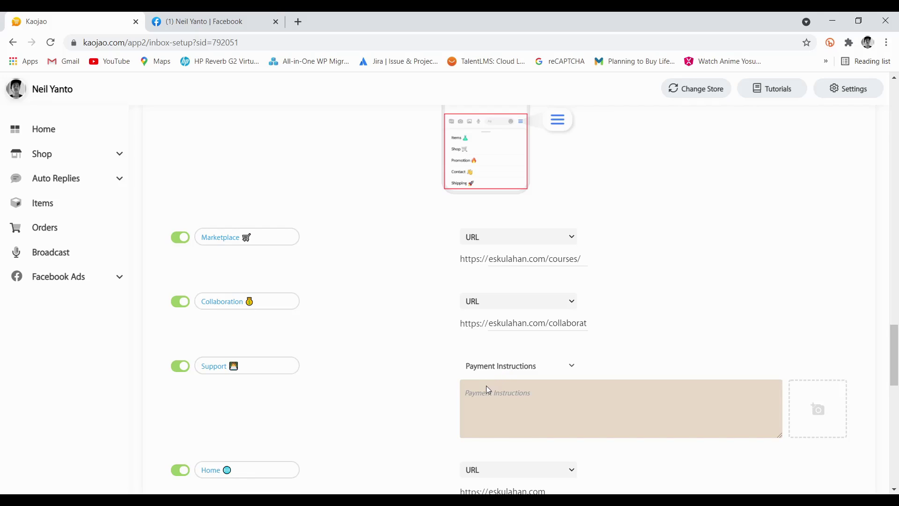
pyautogui.press('Up')
# Check the remaining persistent menu items and save the persistent menu settings.
pyautogui.scroll(-1, 445, 393)
pyautogui.scroll(-4, 445, 393)
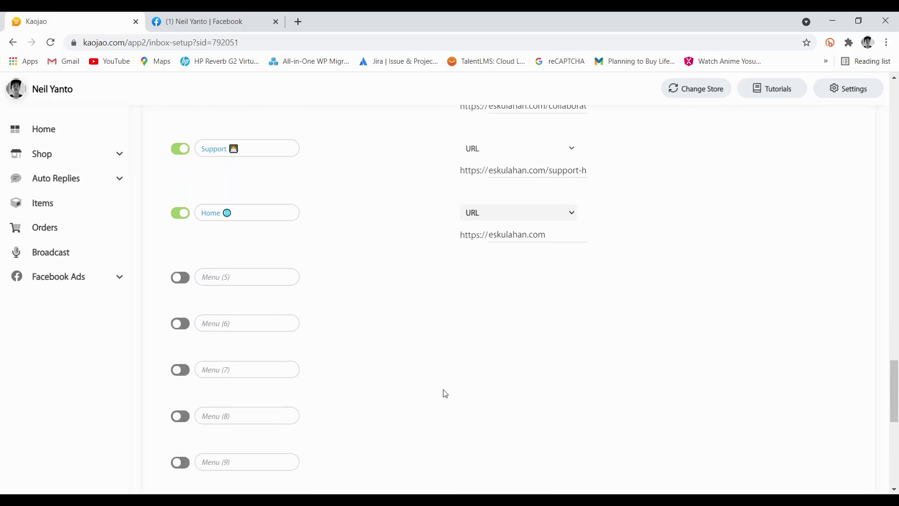
pyautogui.scroll(4, 261, 164)
pyautogui.scroll(-10, 295, 338)
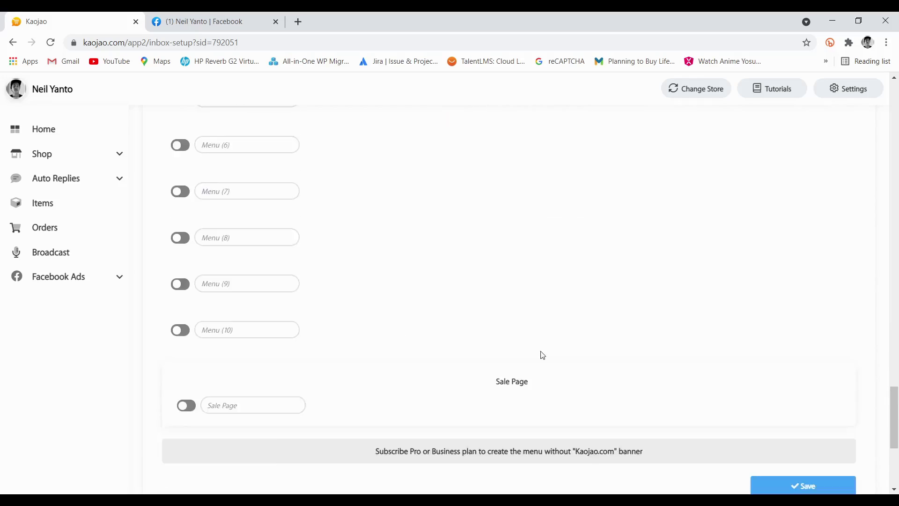
pyautogui.click(770, 362)
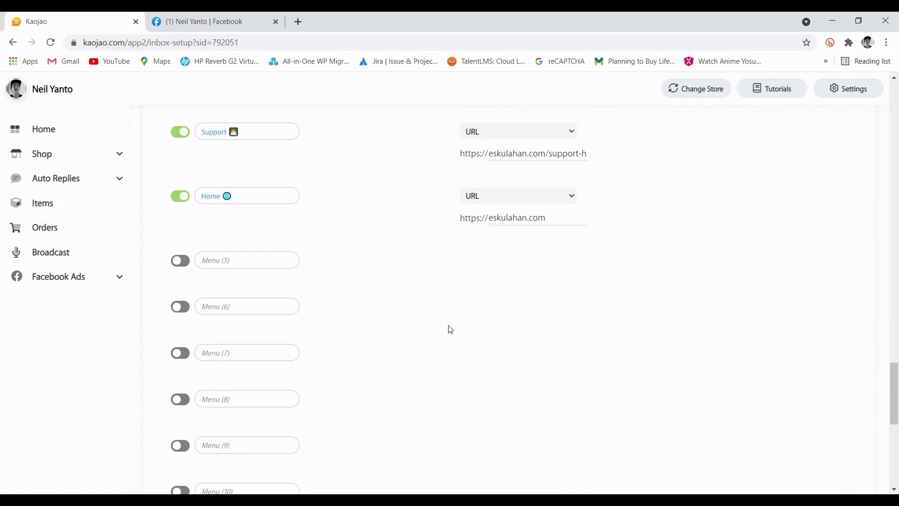
pyautogui.scroll(-4, 452, 328)
pyautogui.scroll(1, 361, 326)
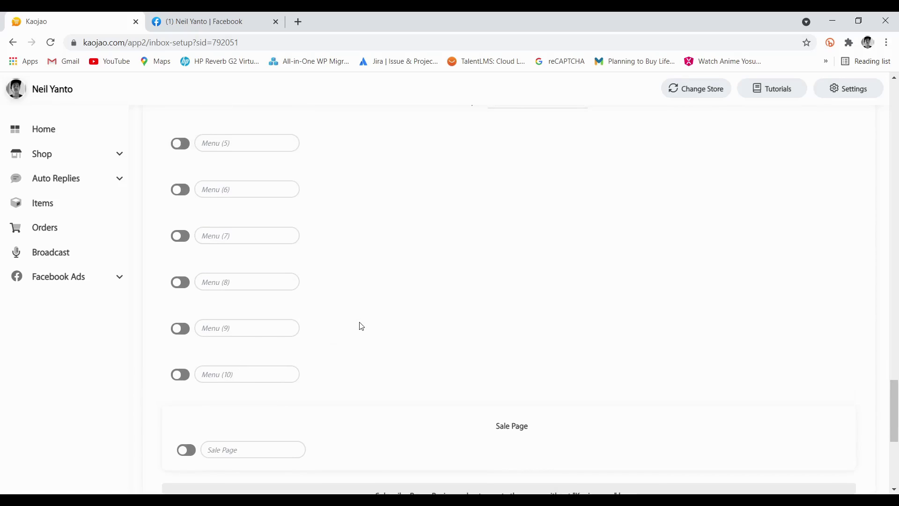
# Review the persistent menu items and Sale Page option, and look over the Home checklist and Shop Setup page.
pyautogui.scroll(7, 383, 329)
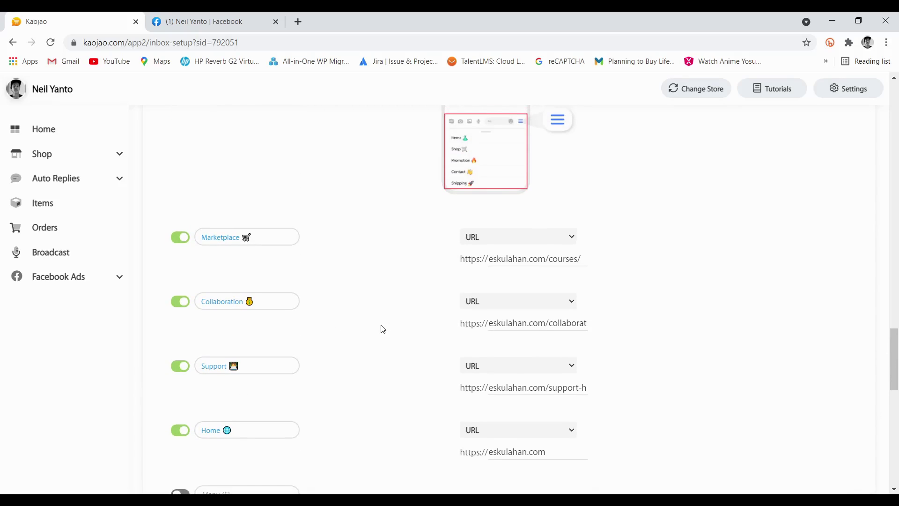
pyautogui.scroll(5, 368, 302)
pyautogui.scroll(-3, 369, 302)
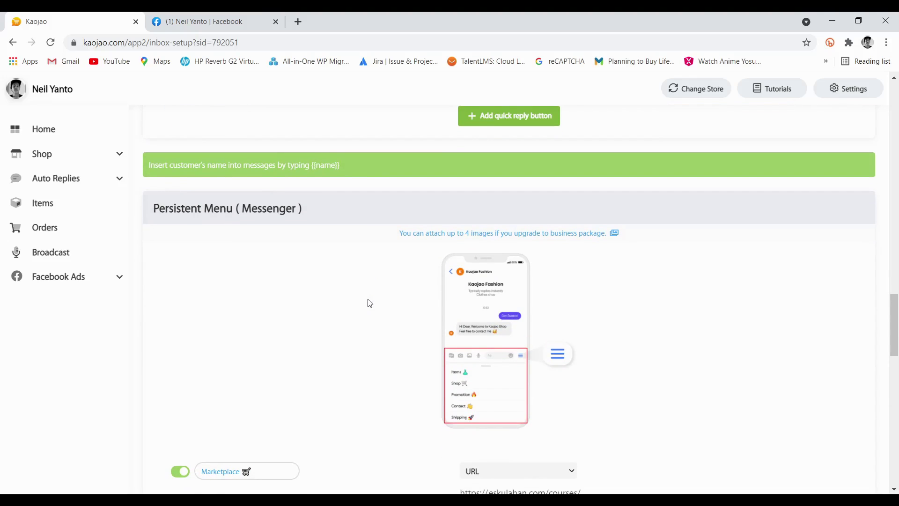
pyautogui.scroll(-12, 369, 303)
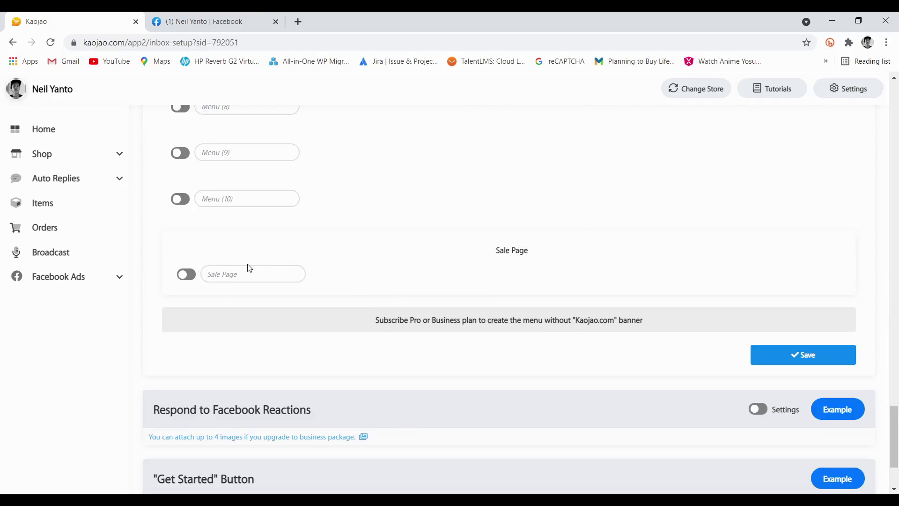
pyautogui.click(120, 157)
pyautogui.click(70, 130)
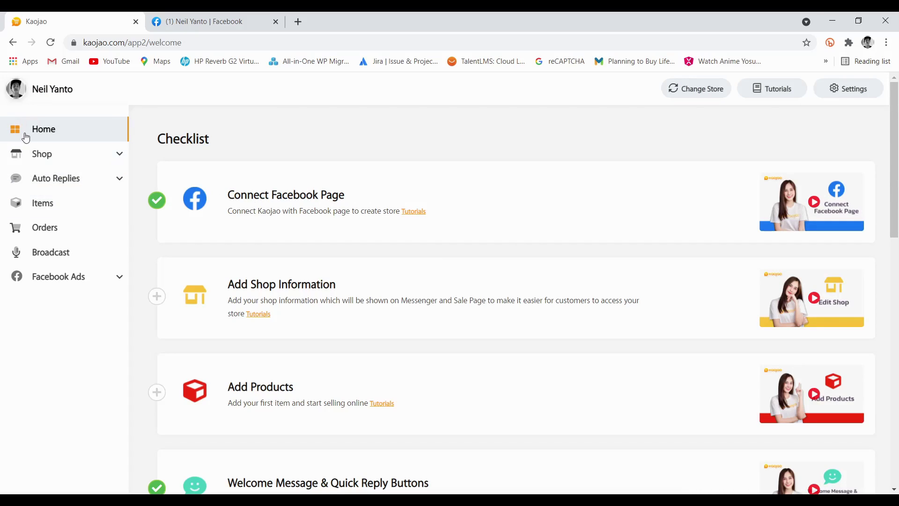
pyautogui.click(50, 156)
pyautogui.click(52, 178)
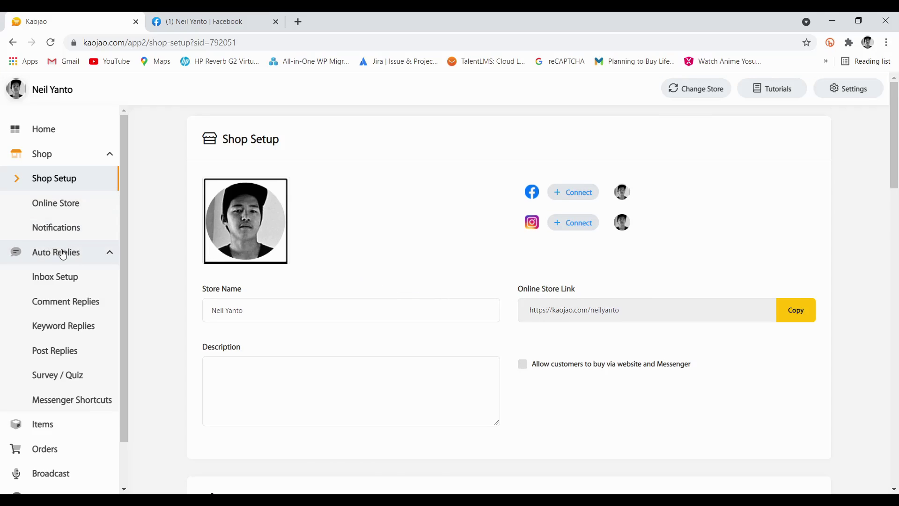
# Return to Inbox Setup and enable the persistent menu's Sale Page item with the label Store.
pyautogui.click(68, 284)
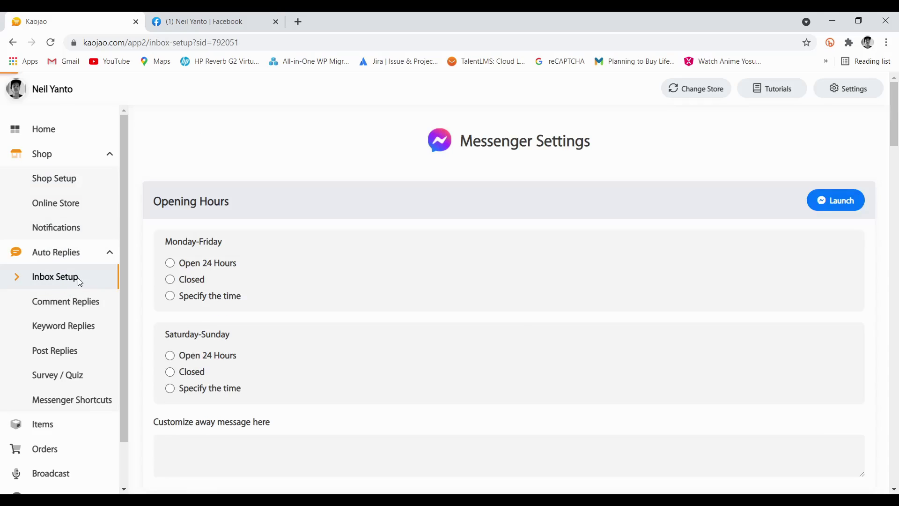
pyautogui.scroll(-8, 469, 325)
pyautogui.scroll(-15, 455, 327)
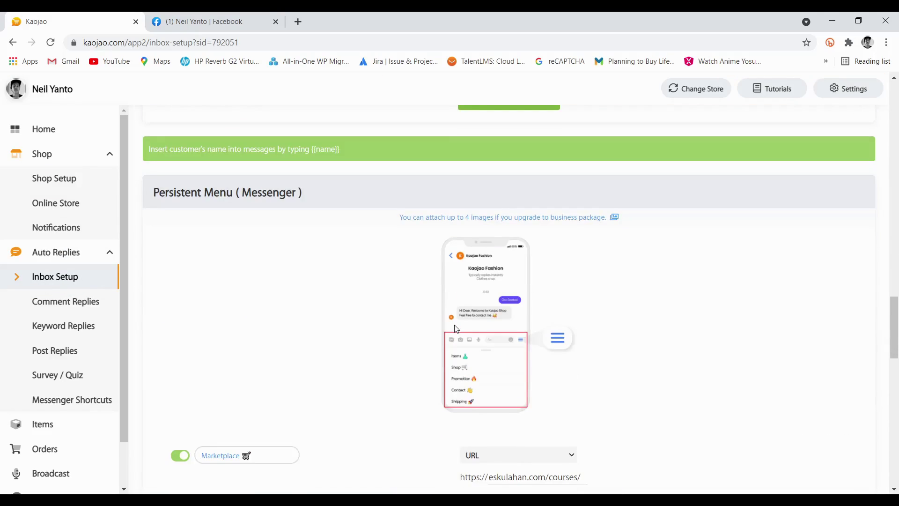
pyautogui.scroll(-10, 401, 331)
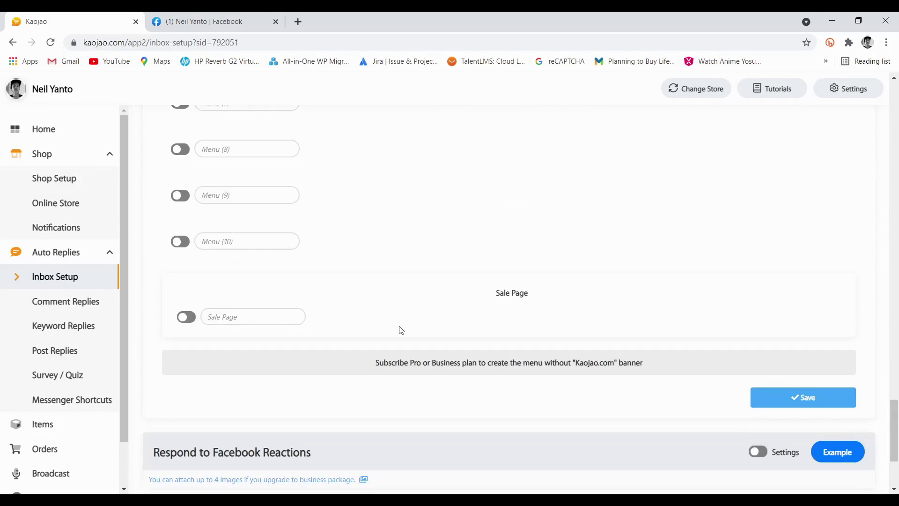
pyautogui.click(192, 320)
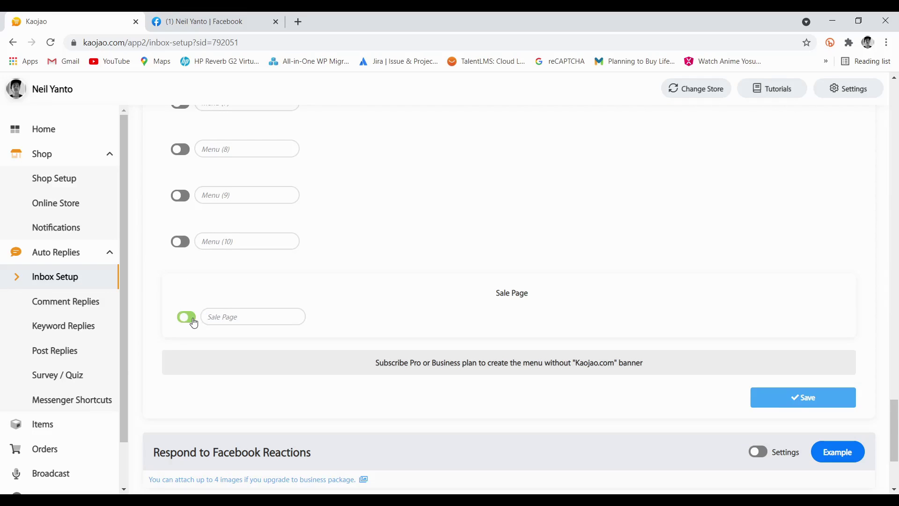
pyautogui.click(237, 320)
pyautogui.write('St')
# Turn off the Sale Page item, clear its label, and save the persistent menu.
pyautogui.scroll(15, 237, 319)
pyautogui.scroll(-7, 291, 381)
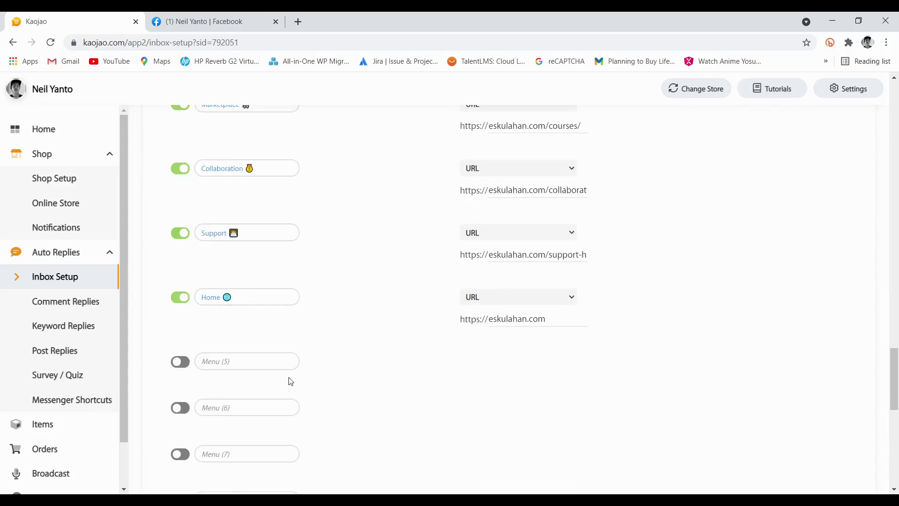
pyautogui.scroll(-7, 291, 382)
pyautogui.click(186, 317)
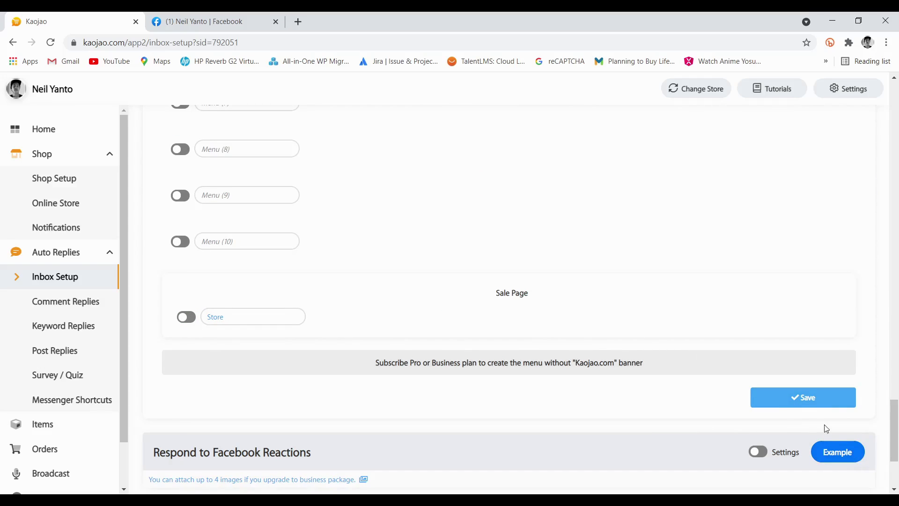
pyautogui.click(802, 399)
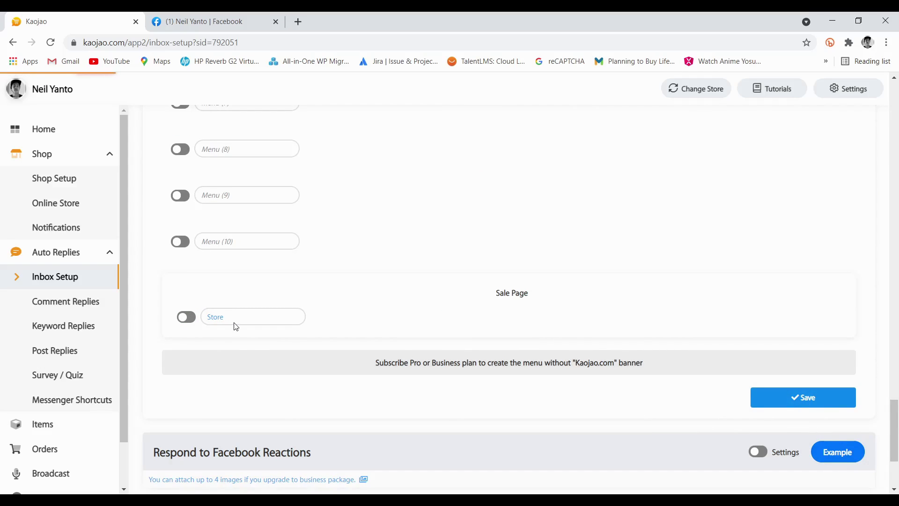
pyautogui.moveTo(233, 316); pyautogui.dragTo(152, 326)
pyautogui.press('BackSpace')
pyautogui.click(838, 405)
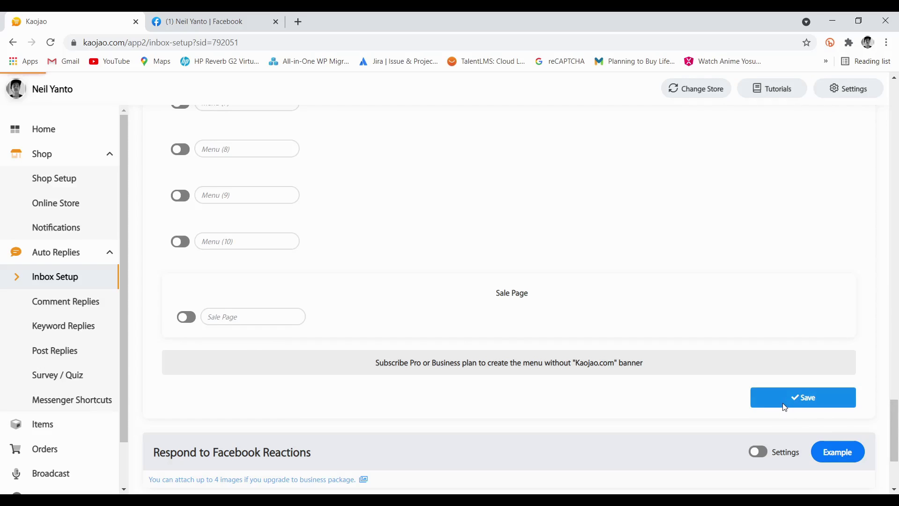
# Recheck the welcome message and persistent menu sections, and expand the live Default Comment Reply settings in Comment Replies.
pyautogui.scroll(15, 295, 361)
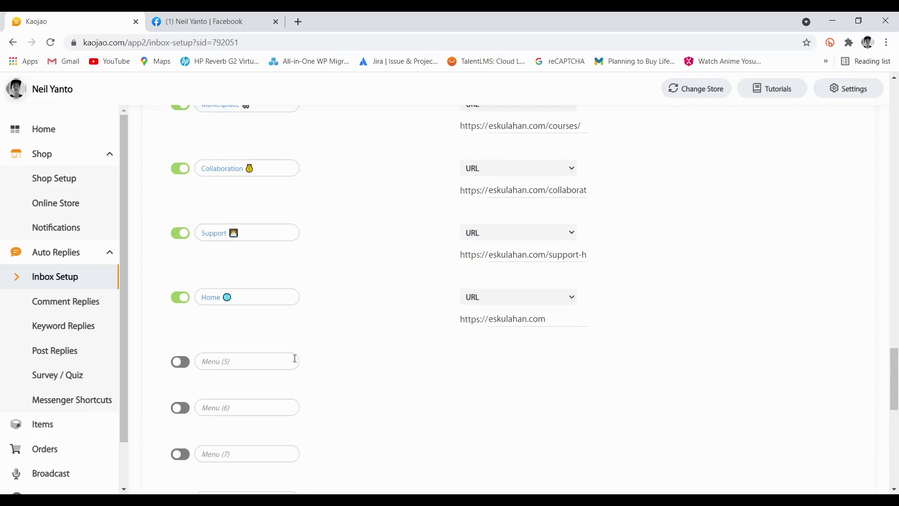
pyautogui.scroll(12, 306, 354)
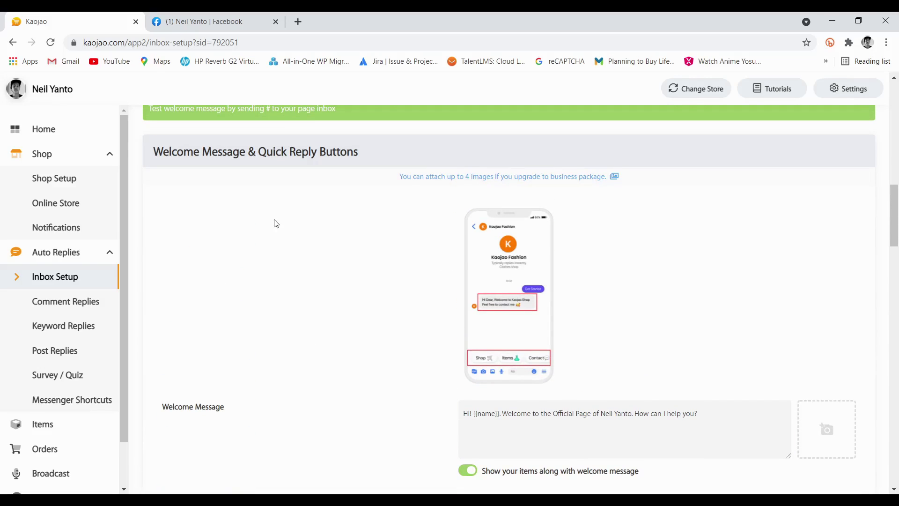
pyautogui.scroll(-15, 287, 241)
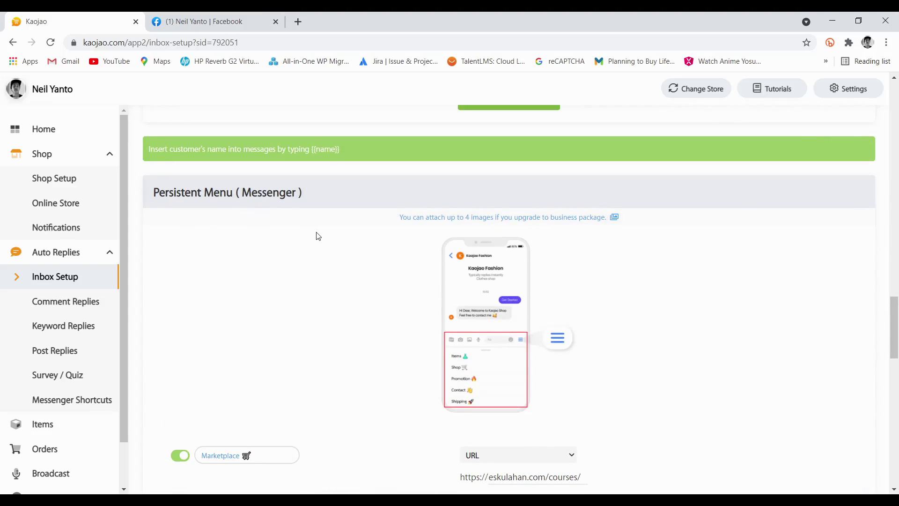
pyautogui.click(79, 306)
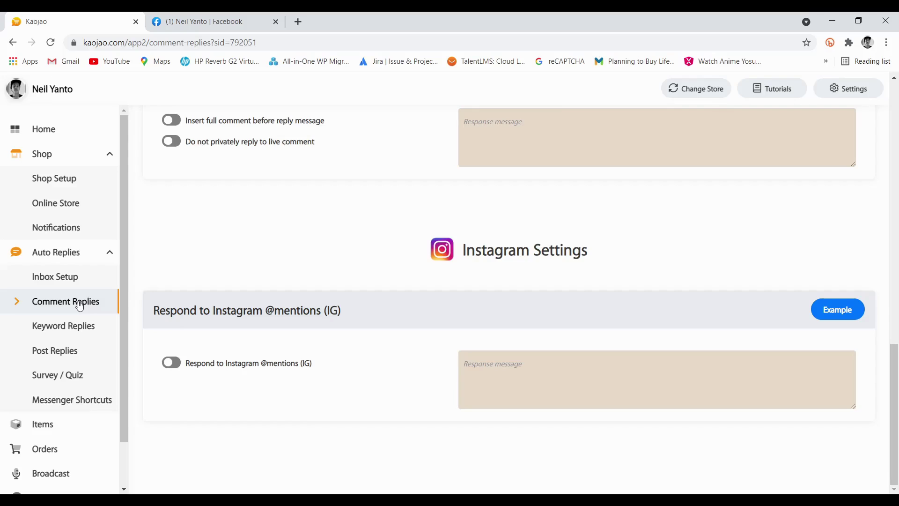
pyautogui.scroll(4, 214, 239)
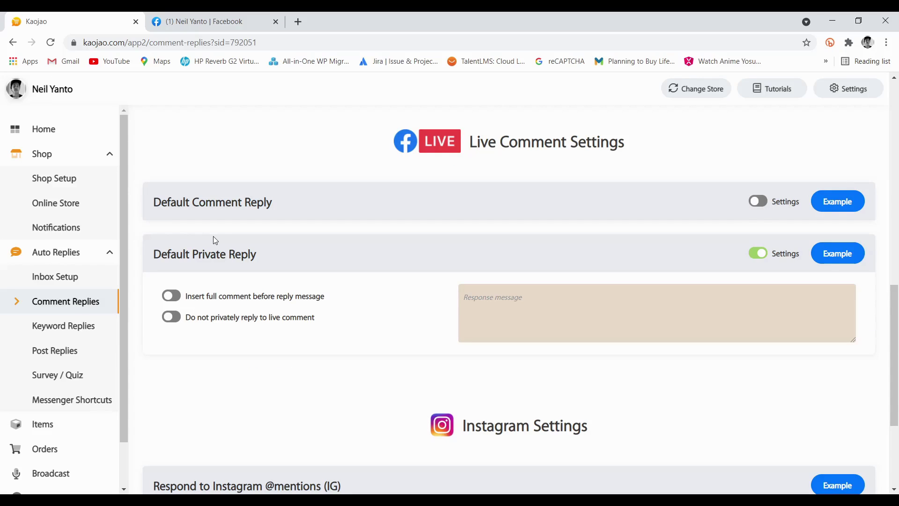
pyautogui.click(357, 216)
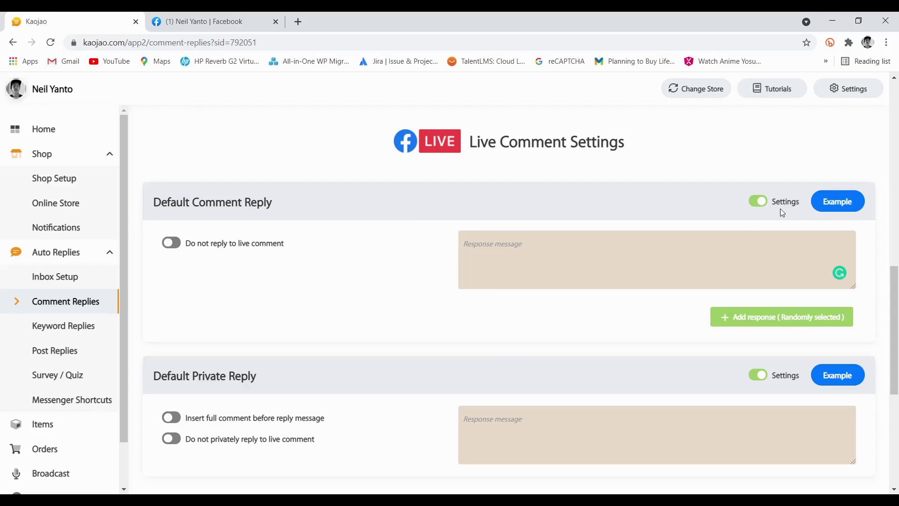
# View the examples for the live Default Comment Reply and live Default Private Reply.
pyautogui.click(828, 203)
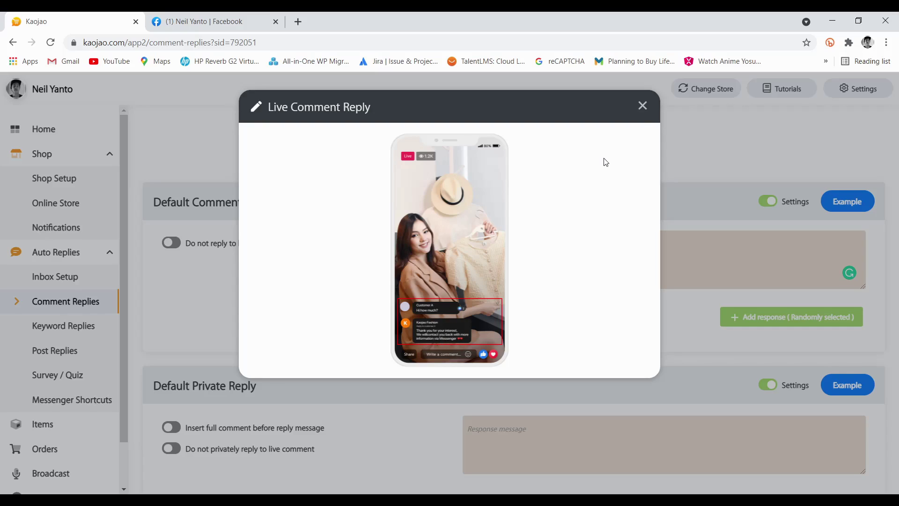
pyautogui.click(643, 107)
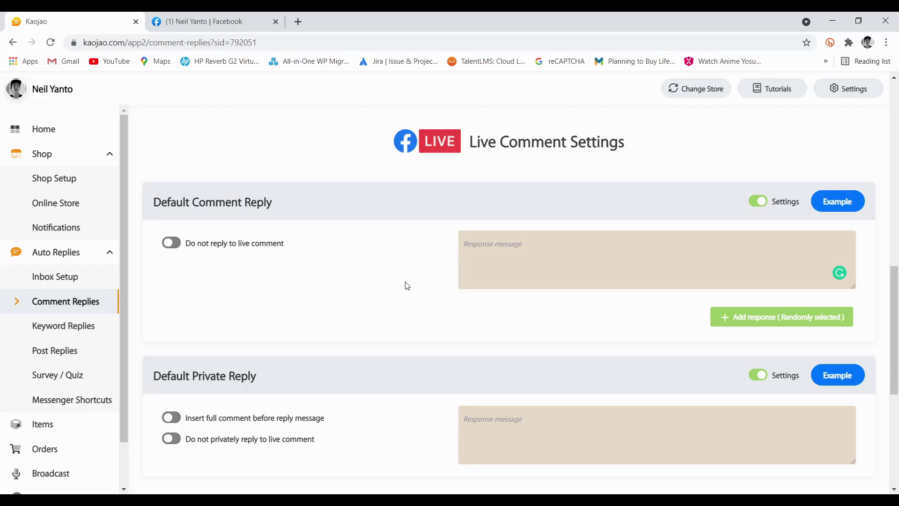
pyautogui.scroll(-2, 404, 286)
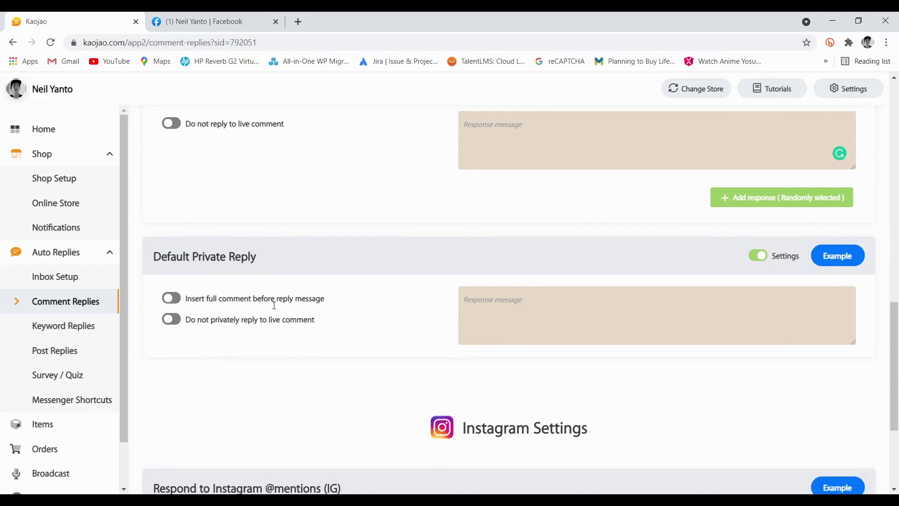
pyautogui.scroll(-1, 282, 305)
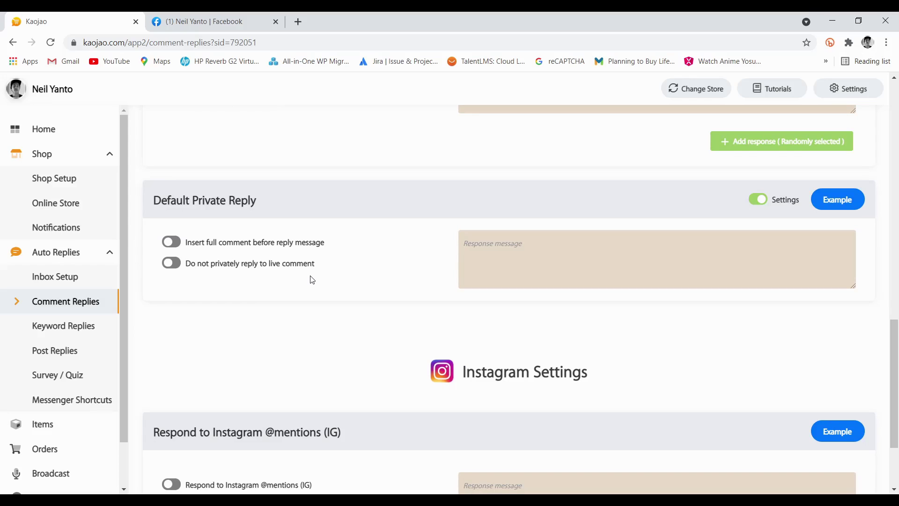
pyautogui.click(836, 200)
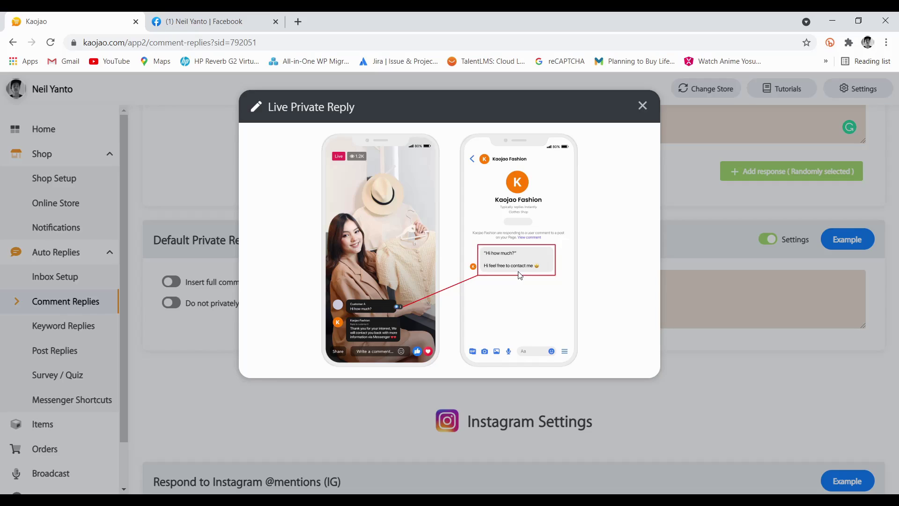
pyautogui.press('Escape')
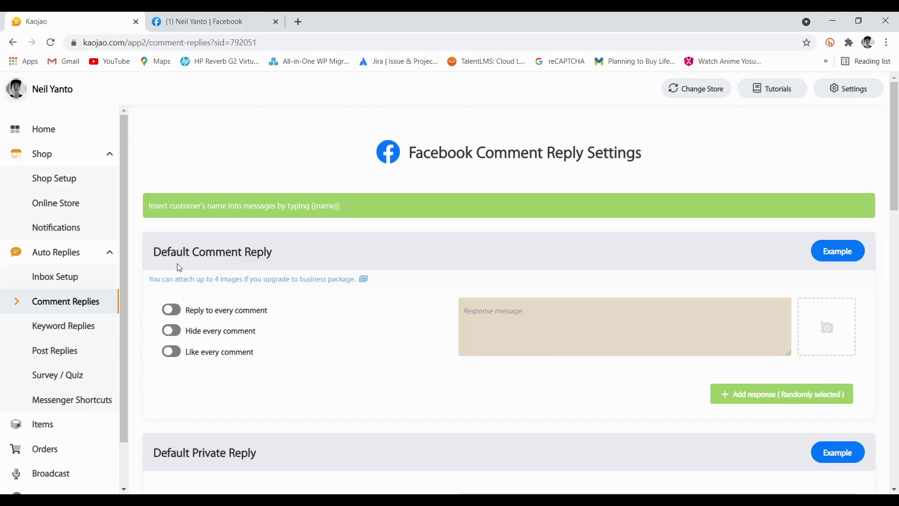
# Review the Facebook Default Comment Reply, Default Private Reply and 'Like' button response settings.
pyautogui.scroll(-4, 288, 287)
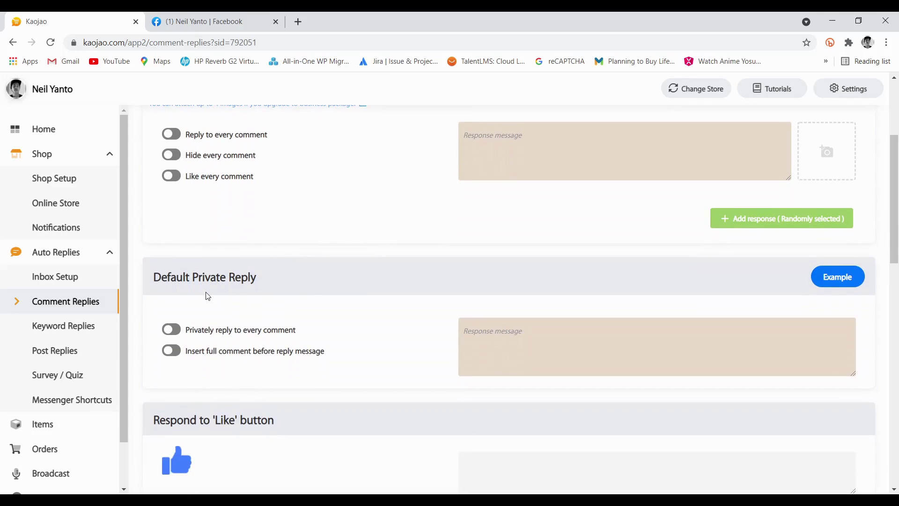
pyautogui.scroll(-2, 237, 284)
pyautogui.scroll(-2, 237, 284)
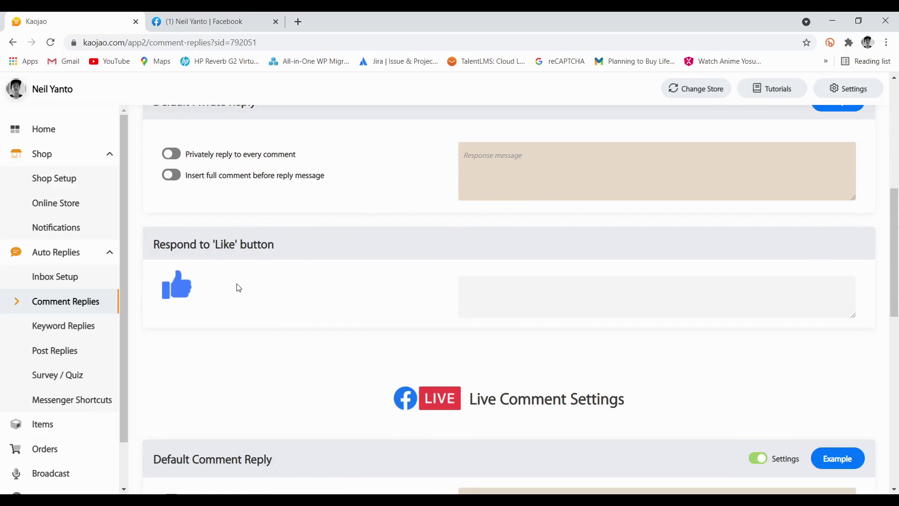
pyautogui.click(479, 281)
pyautogui.scroll(8, 511, 296)
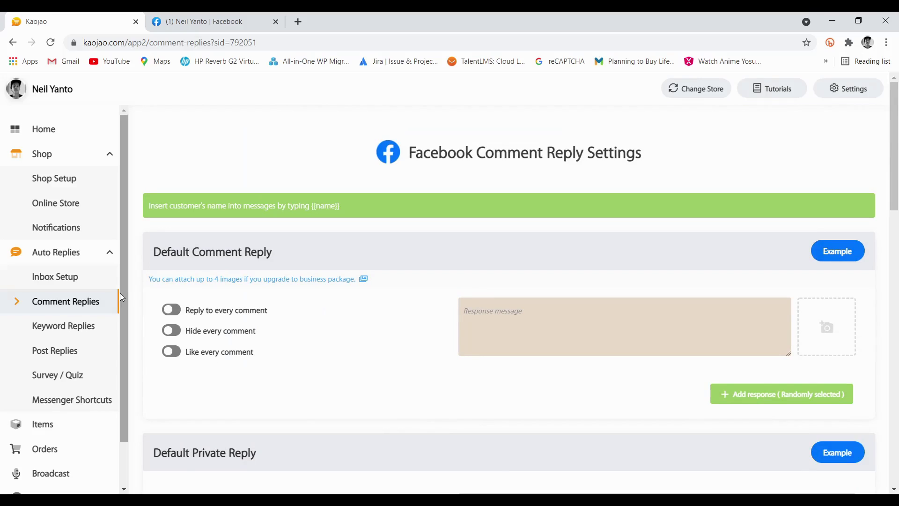
# Turn on Reply to every comment for the Facebook Default Comment Reply and view its example.
pyautogui.click(249, 314)
pyautogui.click(510, 318)
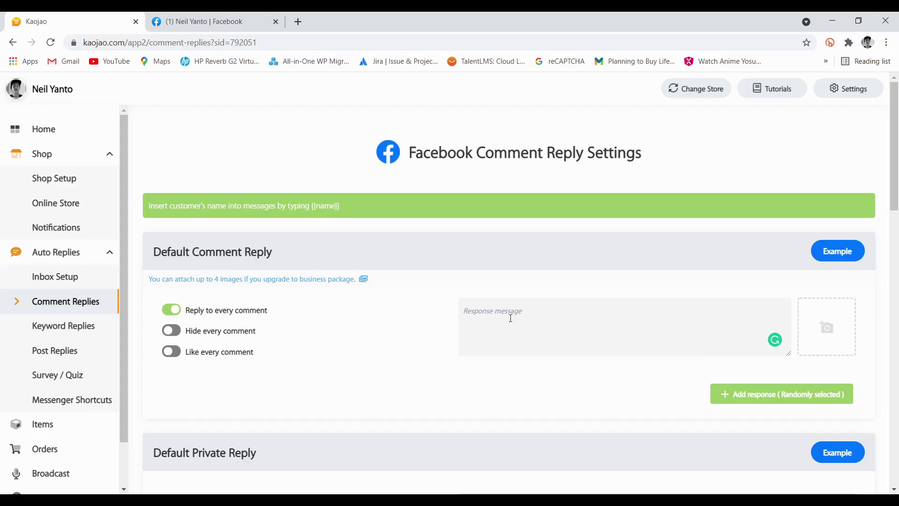
pyautogui.click(829, 256)
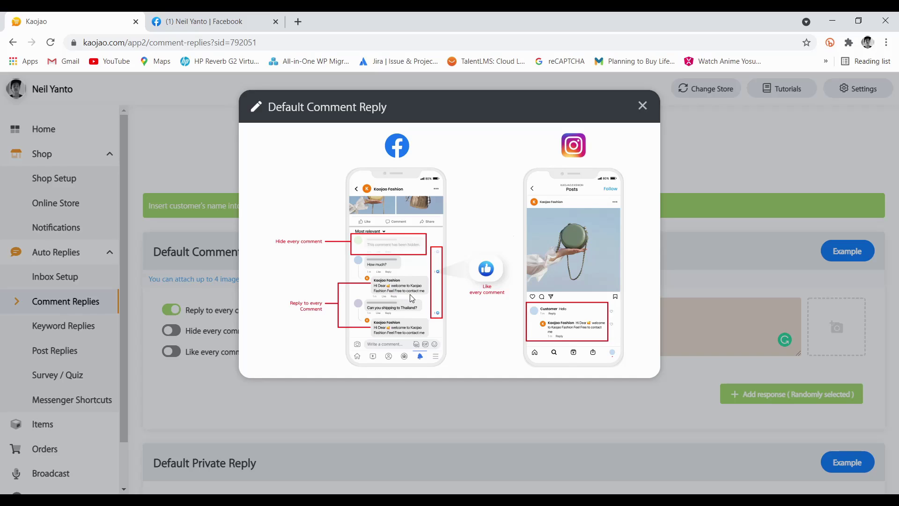
pyautogui.click(642, 106)
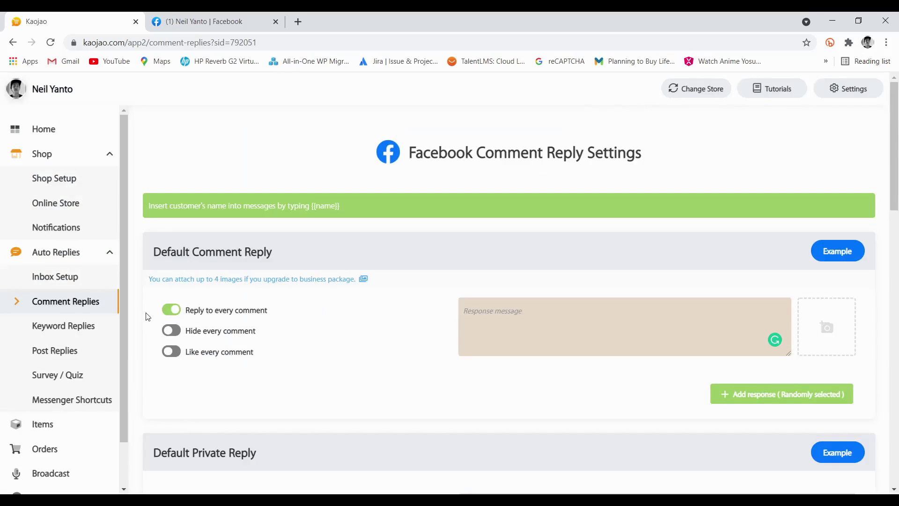
# Turn off Reply to every comment and add a second, empty response message for the Default Comment Reply.
pyautogui.click(177, 310)
pyautogui.click(522, 324)
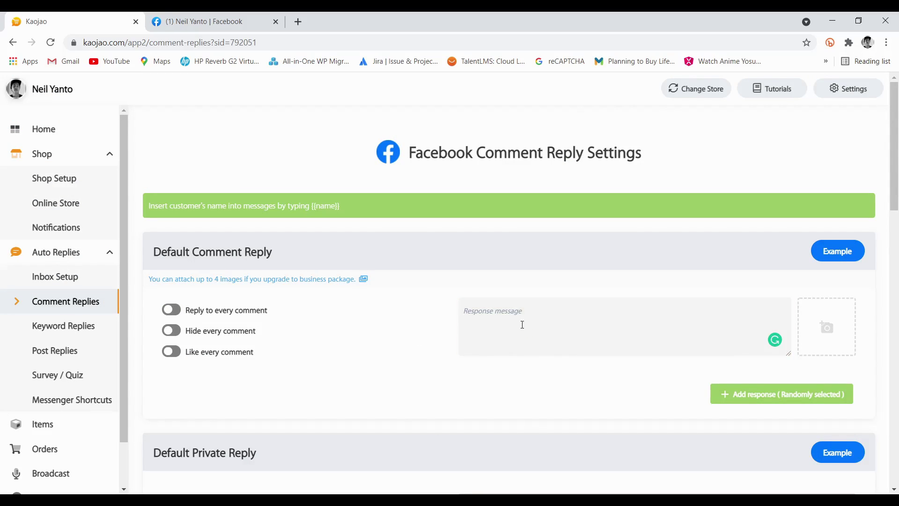
# View the Facebook and Instagram example for the Default Private Reply.
pyautogui.scroll(-5, 387, 367)
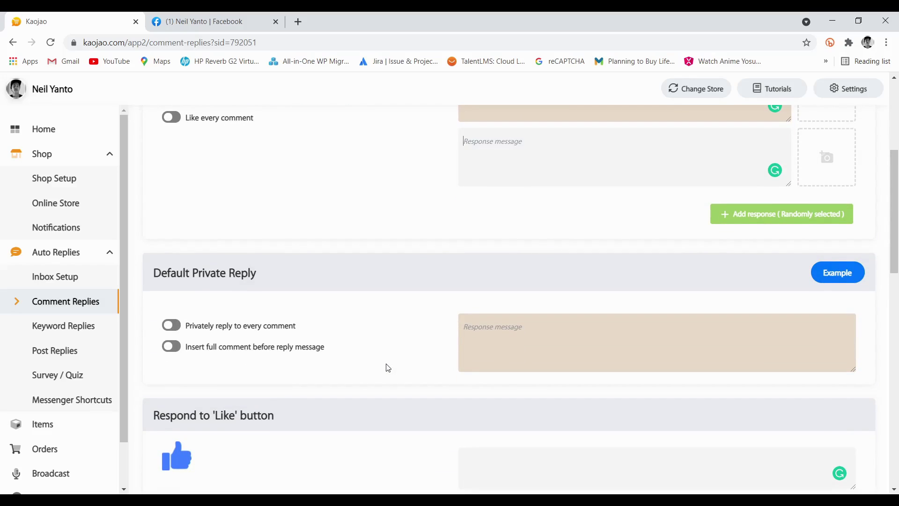
pyautogui.click(296, 296)
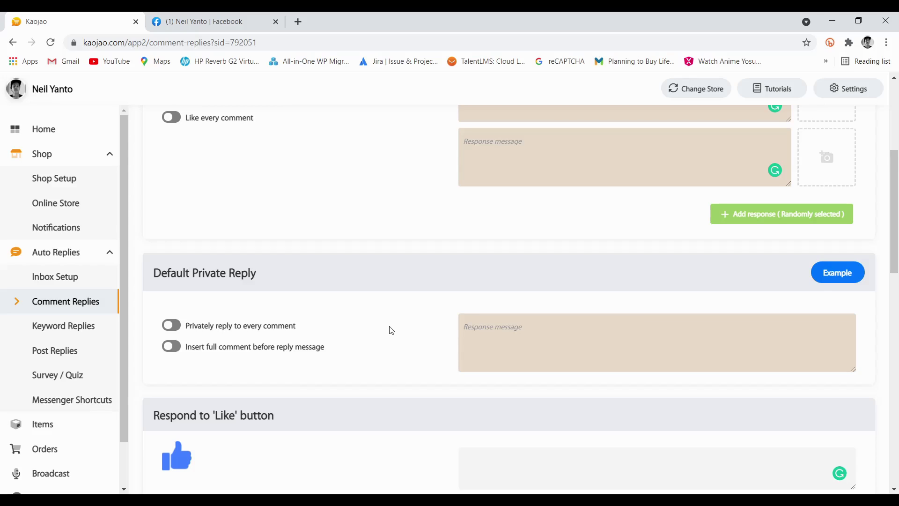
pyautogui.click(843, 283)
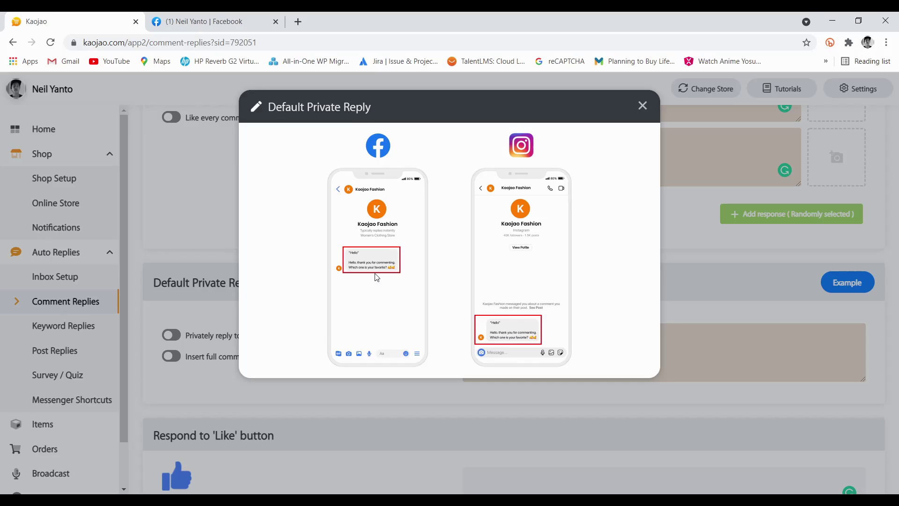
# Close the private reply example and view the existing keyword rule in the Keyword Replies settings.
pyautogui.click(643, 109)
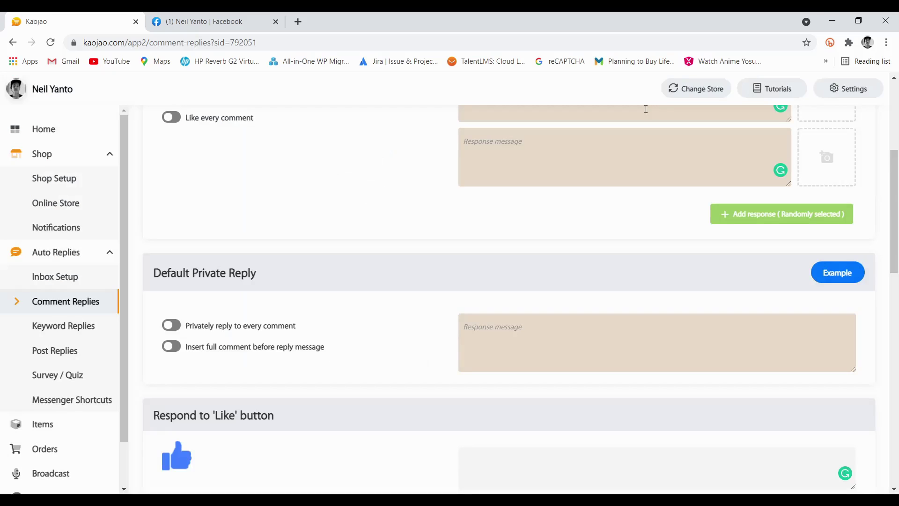
pyautogui.scroll(5, 452, 111)
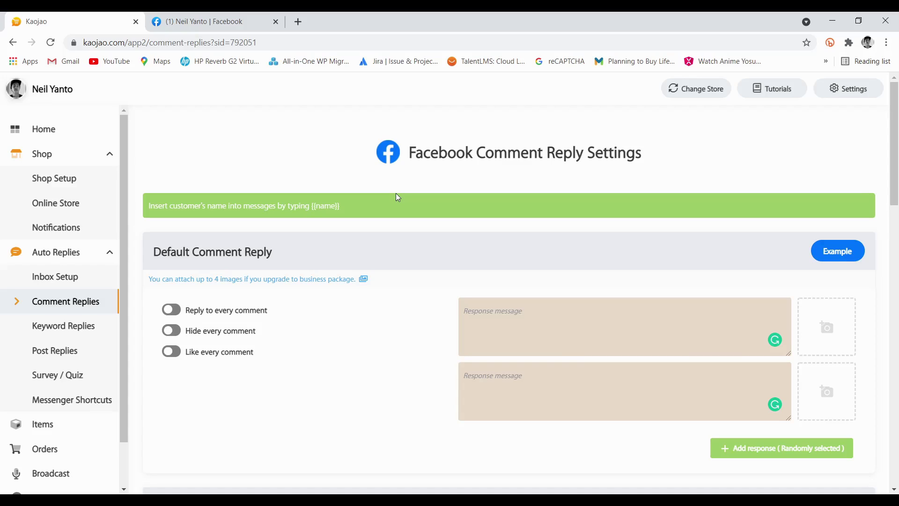
pyautogui.click(85, 327)
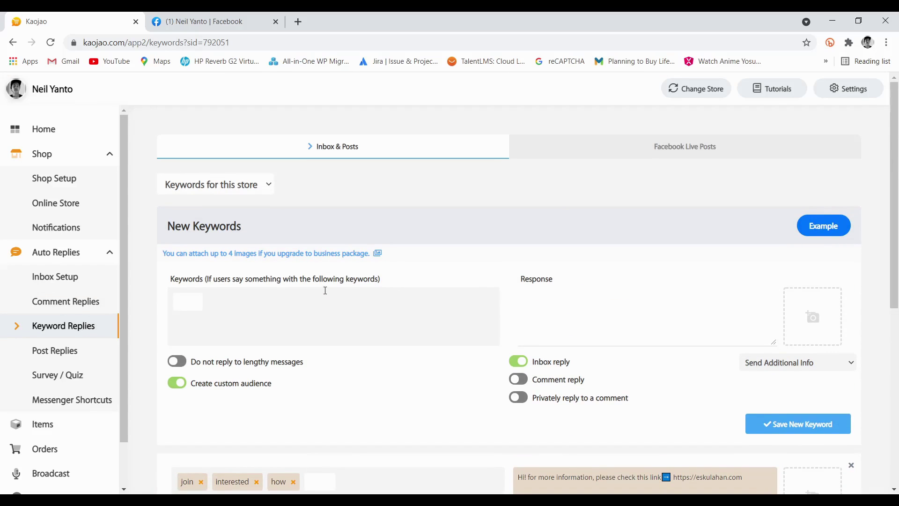
pyautogui.scroll(-1, 323, 291)
pyautogui.scroll(-2, 324, 294)
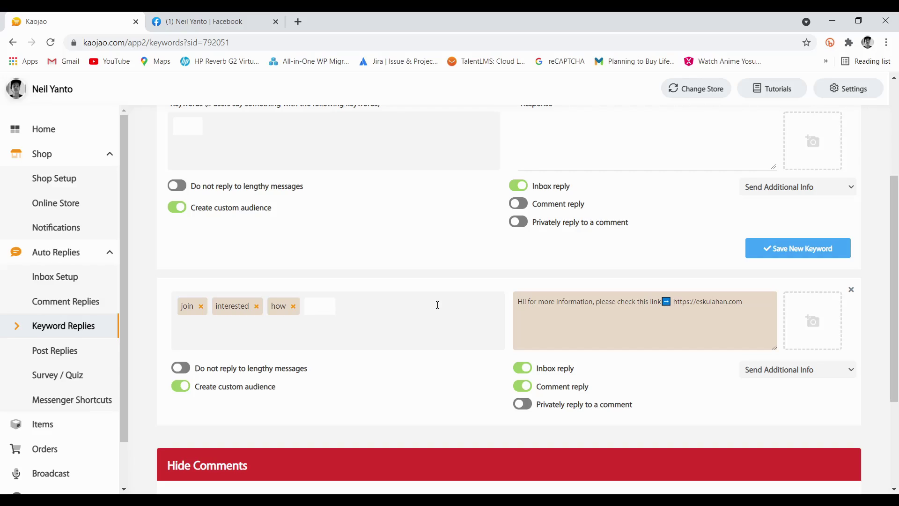
# Capitalize "For" in the existing keyword rule's response and add the keyword "paano" to that rule.
pyautogui.click(565, 302)
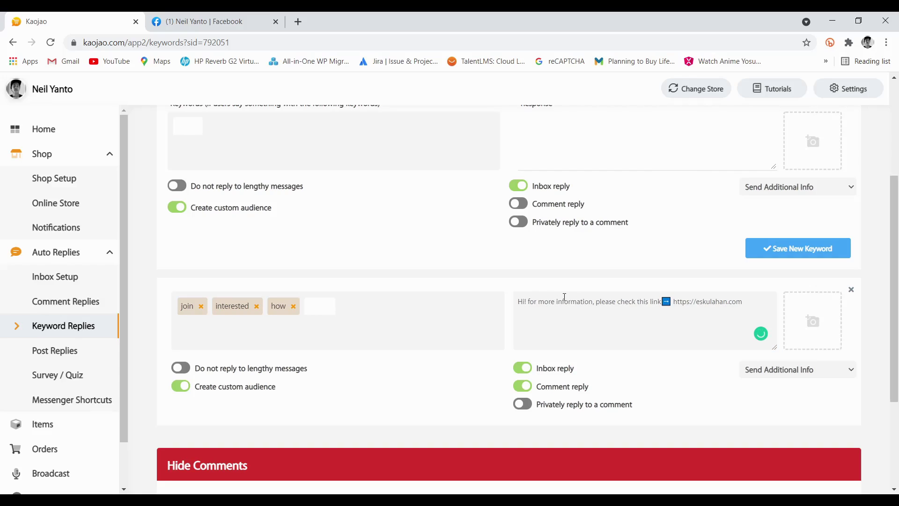
pyautogui.click(531, 301)
pyautogui.press('BackSpace')
pyautogui.write('F')
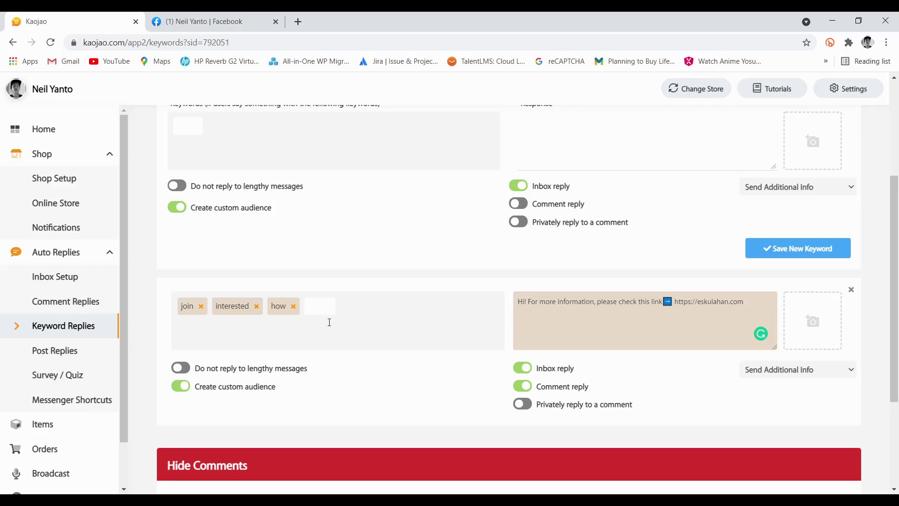
pyautogui.write('paano')
pyautogui.press('Return')
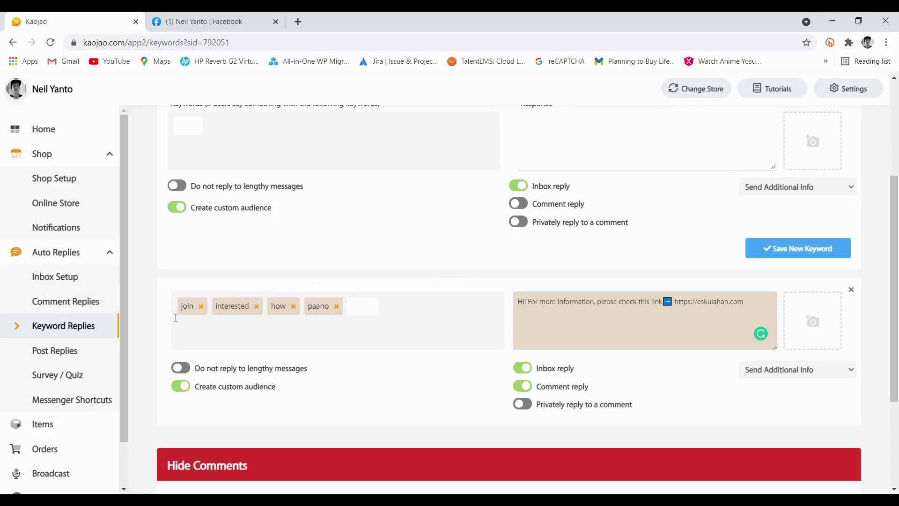
# Review the keyword rule's reply options against the default replies in the Facebook Comment Reply settings.
pyautogui.scroll(1, 396, 324)
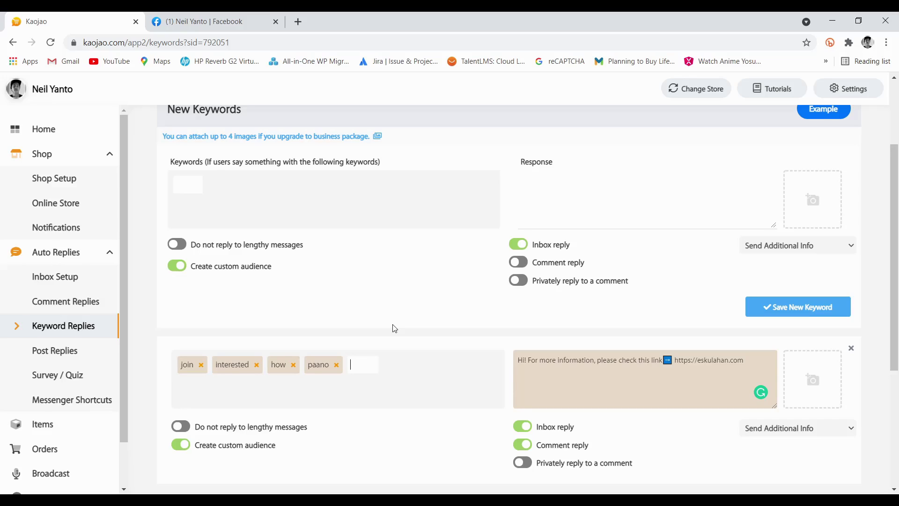
pyautogui.scroll(-1, 395, 328)
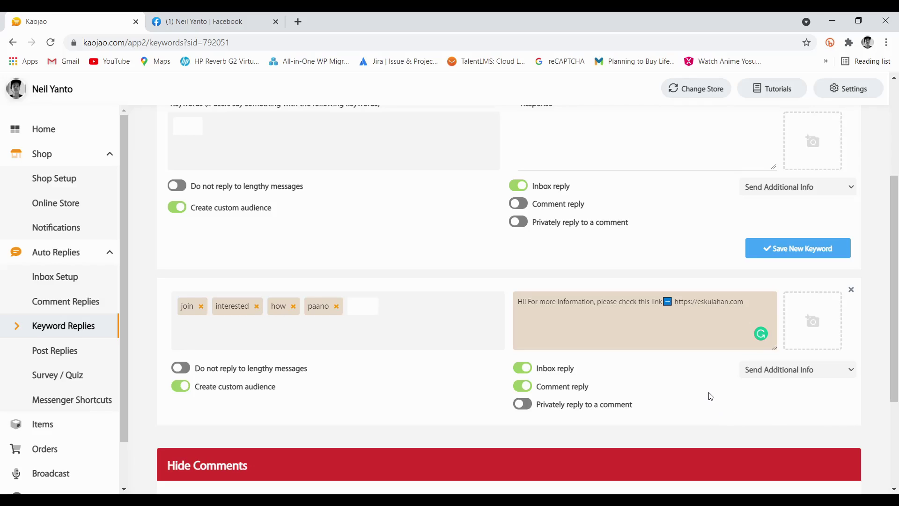
pyautogui.scroll(1, 710, 397)
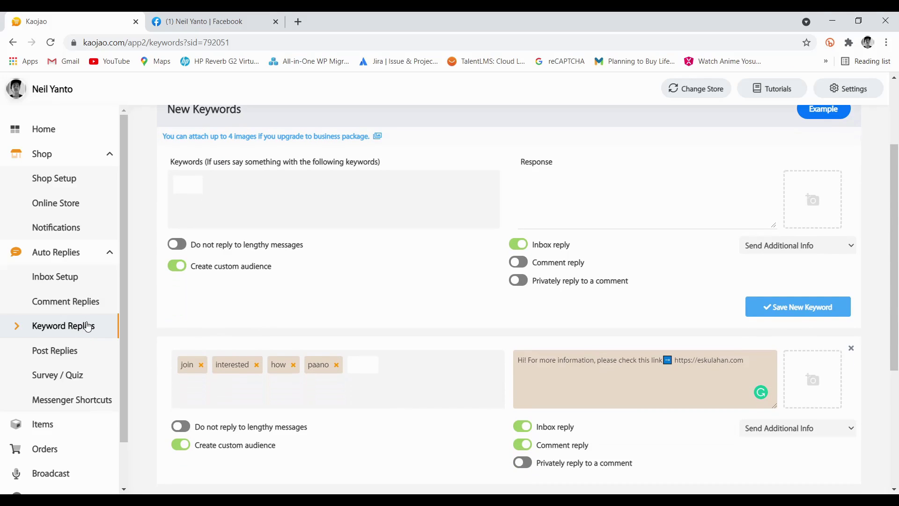
pyautogui.click(79, 302)
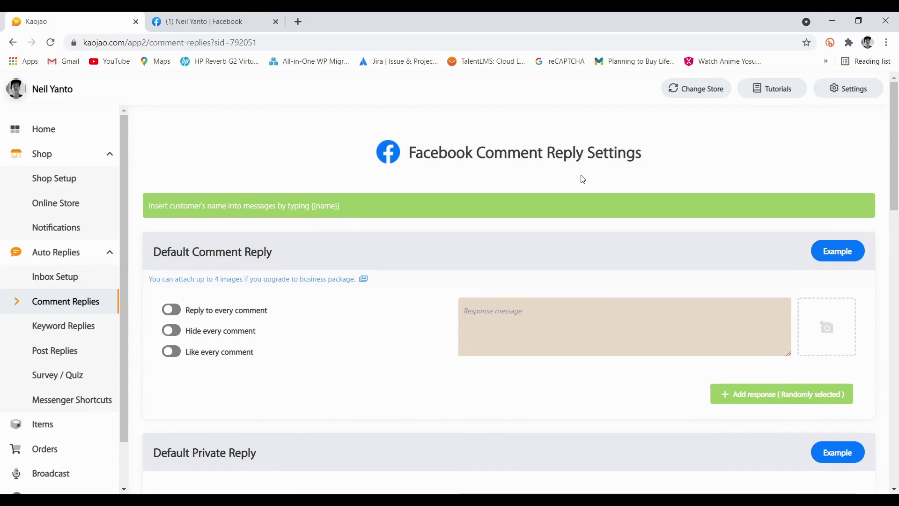
pyautogui.hotkey('alt', 'Left')
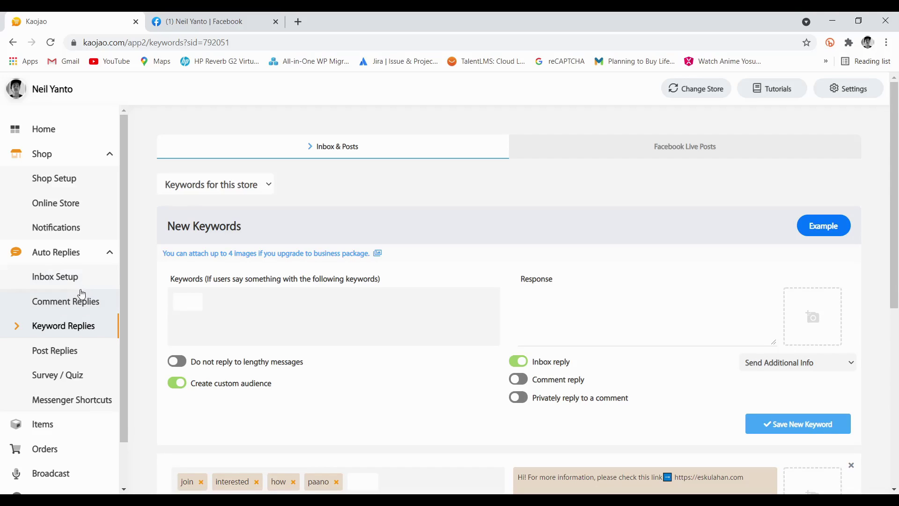
pyautogui.click(73, 303)
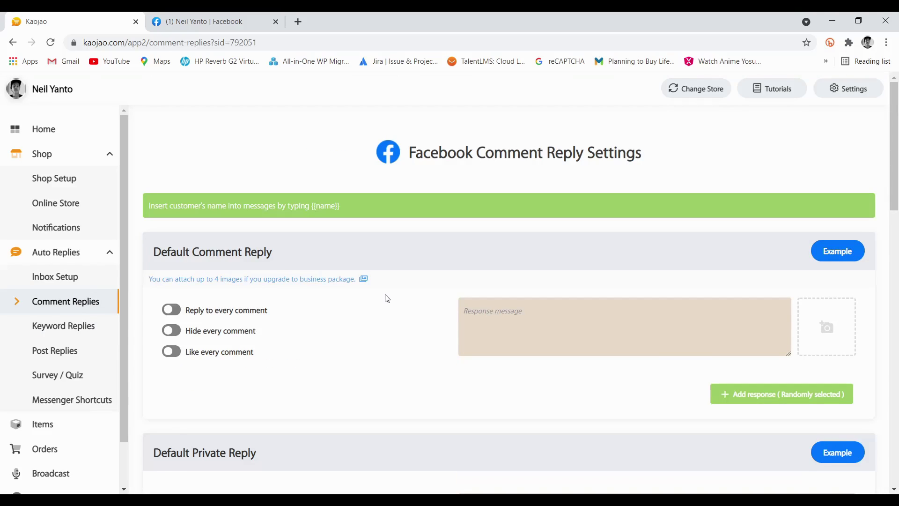
pyautogui.scroll(-6, 386, 298)
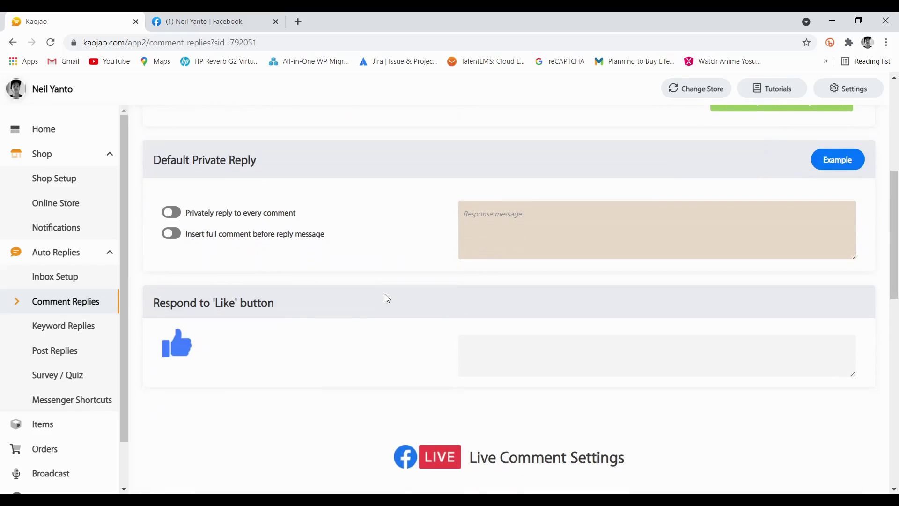
pyautogui.scroll(6, 386, 298)
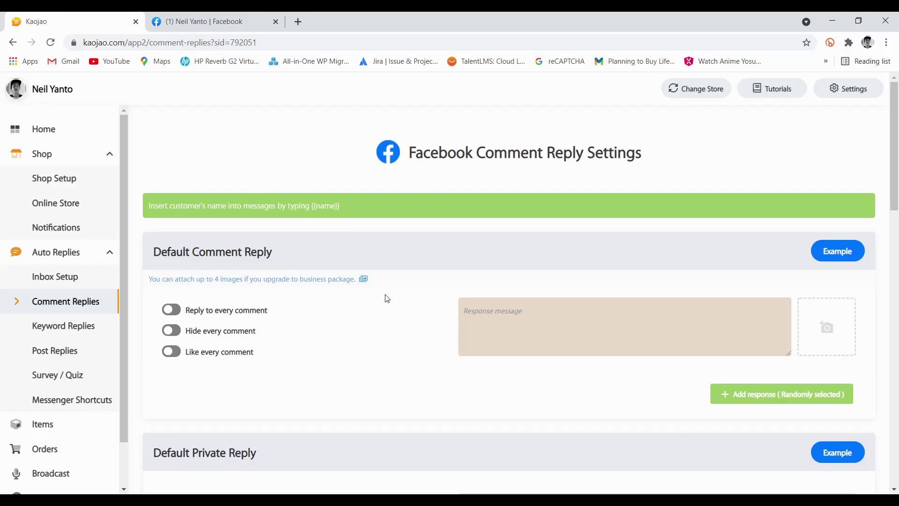
# Enable live keyword settings for Facebook Live Posts in Keyword Replies.
pyautogui.click(86, 330)
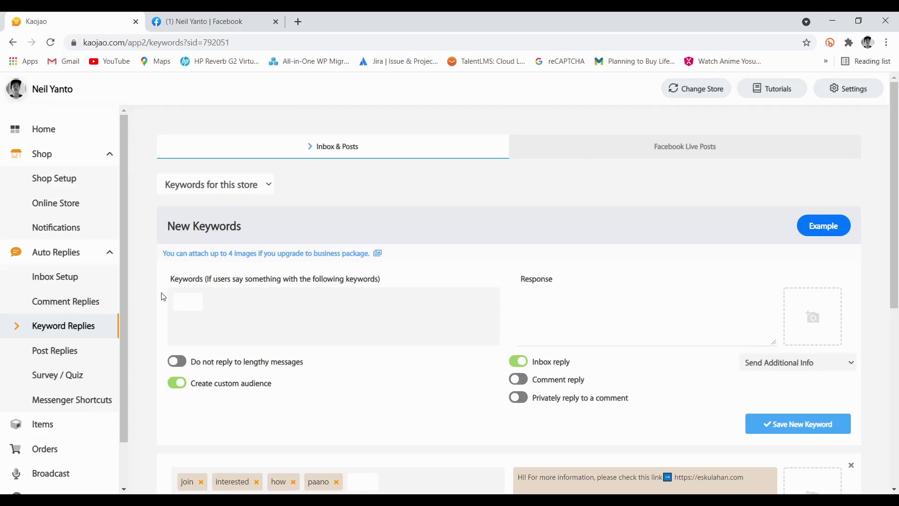
pyautogui.click(710, 149)
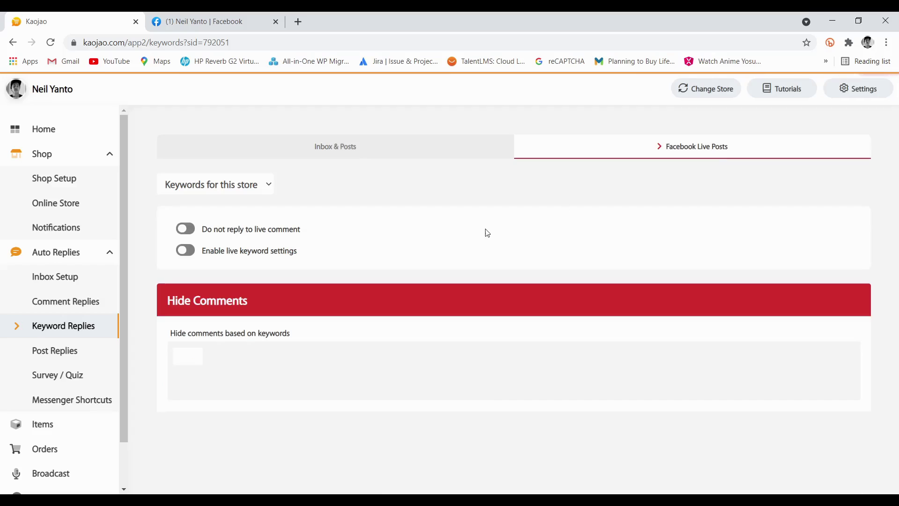
pyautogui.click(198, 252)
pyautogui.click(195, 254)
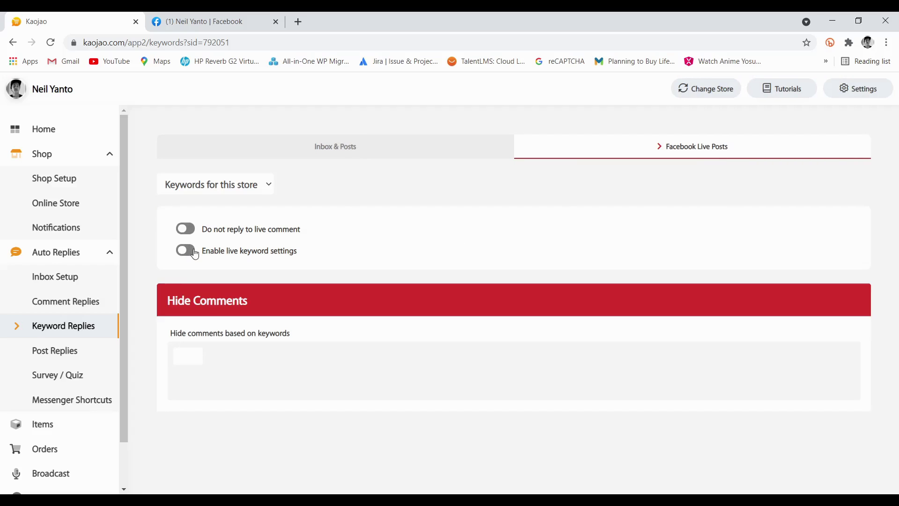
pyautogui.click(194, 254)
pyautogui.scroll(-1, 345, 279)
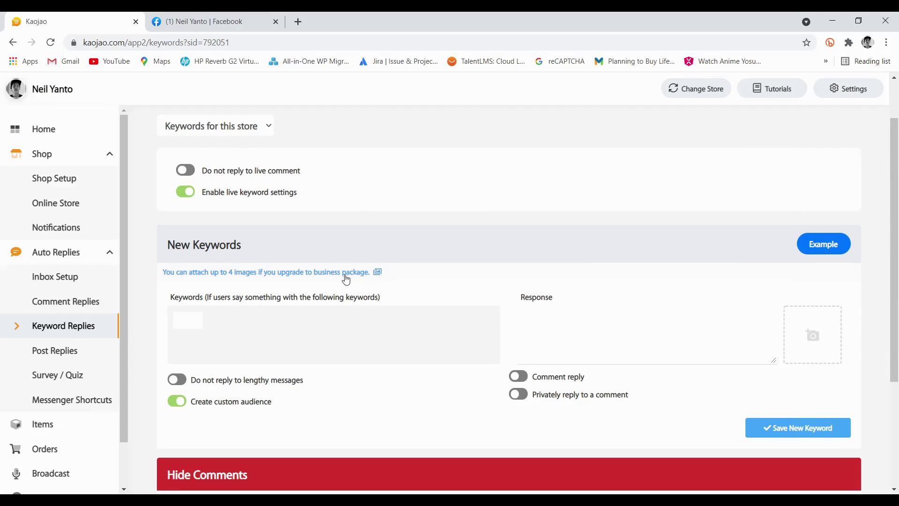
# Enter "join", "how" and "interested" as keywords for a new Facebook Live keyword rule.
pyautogui.write('joi')
pyautogui.press('BackSpace')
pyautogui.press('BackSpace')
pyautogui.press('BackSpace')
pyautogui.write('join')
pyautogui.press('Return')
pyautogui.write('how')
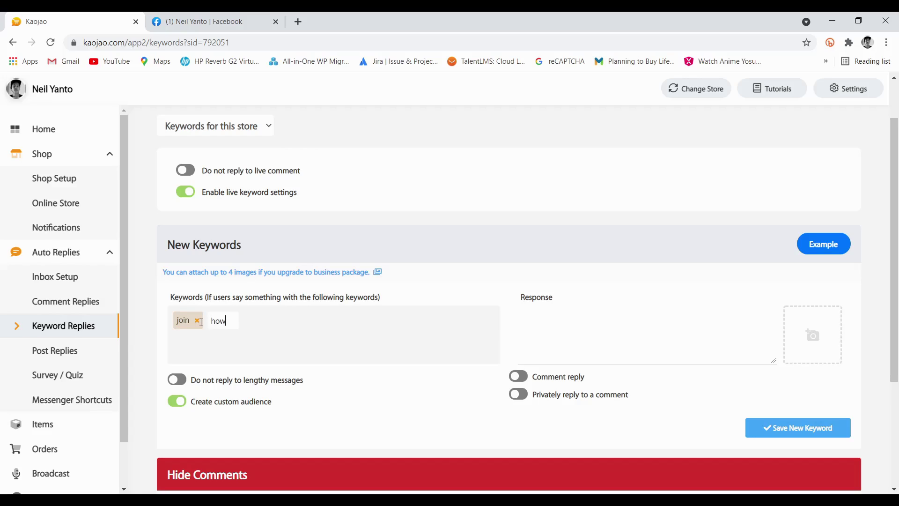
pyautogui.press('Return')
pyautogui.write('inter')
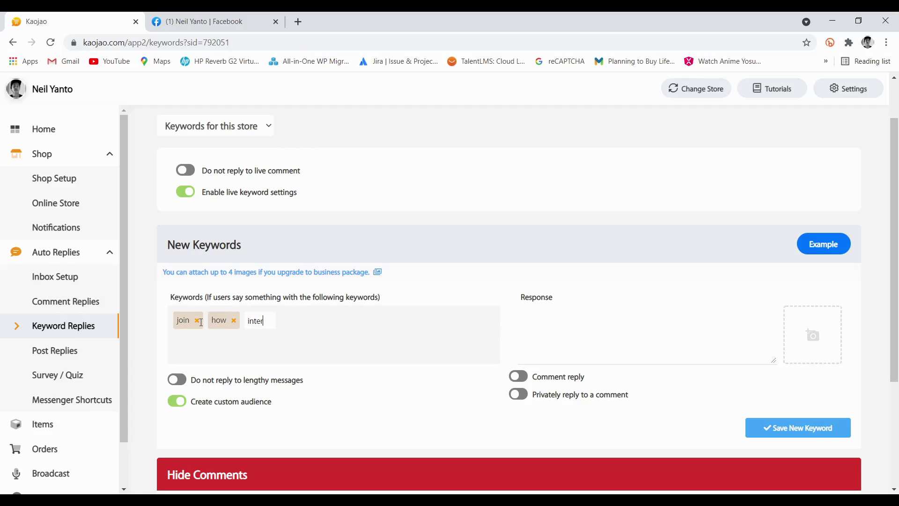
pyautogui.write('ested')
pyautogui.press('Return')
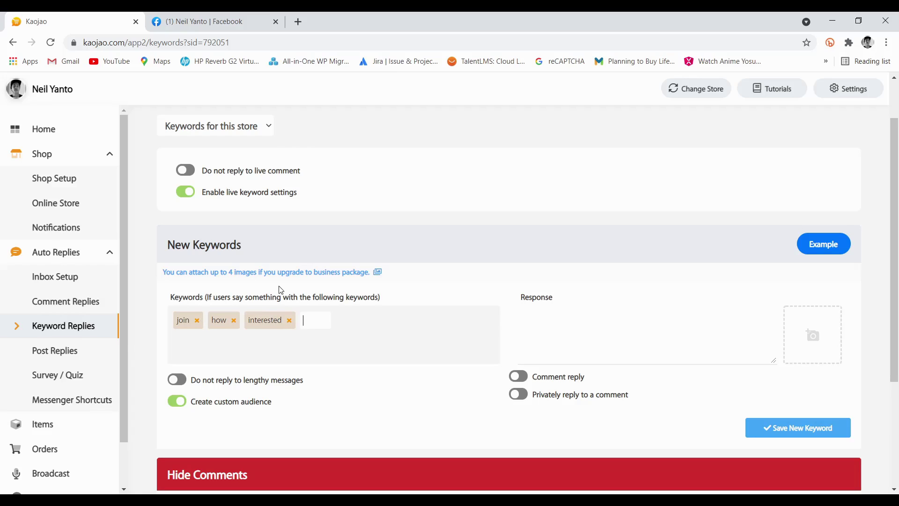
# Replace all keywords of the new Facebook Live rule with the single keyword "mine".
pyautogui.click(289, 320)
pyautogui.click(234, 320)
pyautogui.click(197, 320)
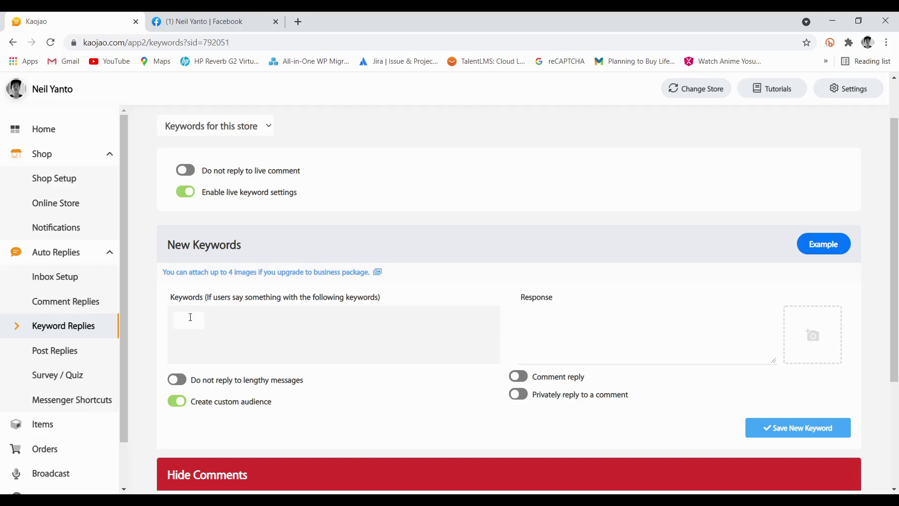
pyautogui.write('mine')
pyautogui.press('Return')
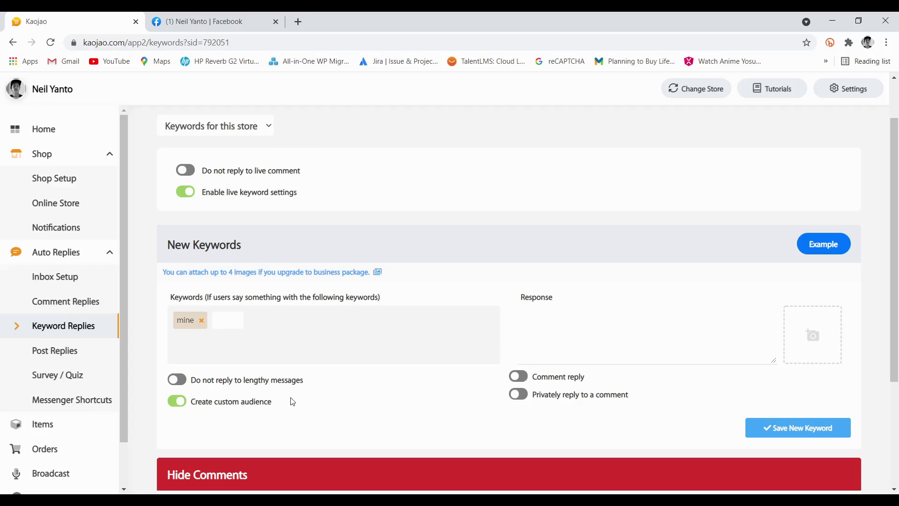
# Turn on Privately reply to a comment for the "mine" rule, and try placeholder text in its response before clearing it.
pyautogui.click(526, 397)
pyautogui.click(521, 378)
pyautogui.click(569, 316)
pyautogui.write('ghgh')
pyautogui.press('BackSpace')
pyautogui.press('BackSpace')
pyautogui.press('BackSpace')
pyautogui.press('BackSpace')
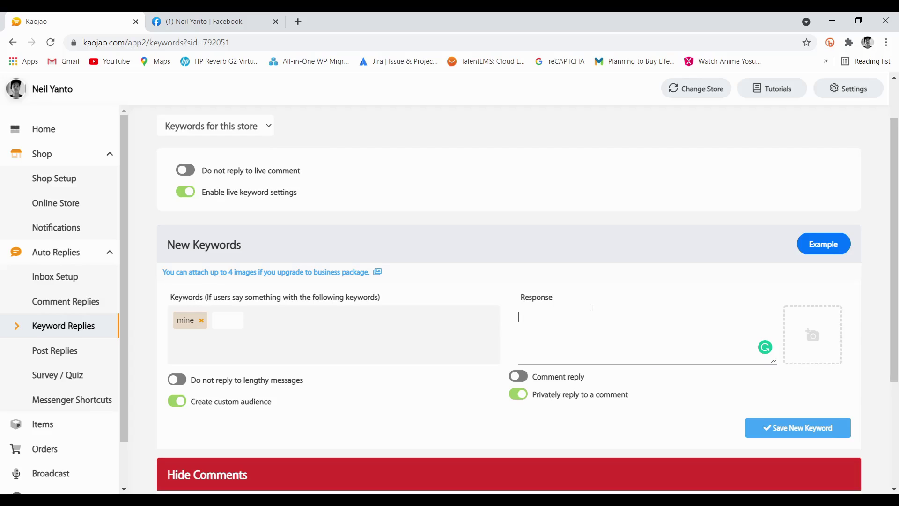
# Turn off the live keyword settings for Facebook Live Posts.
pyautogui.scroll(2, 503, 275)
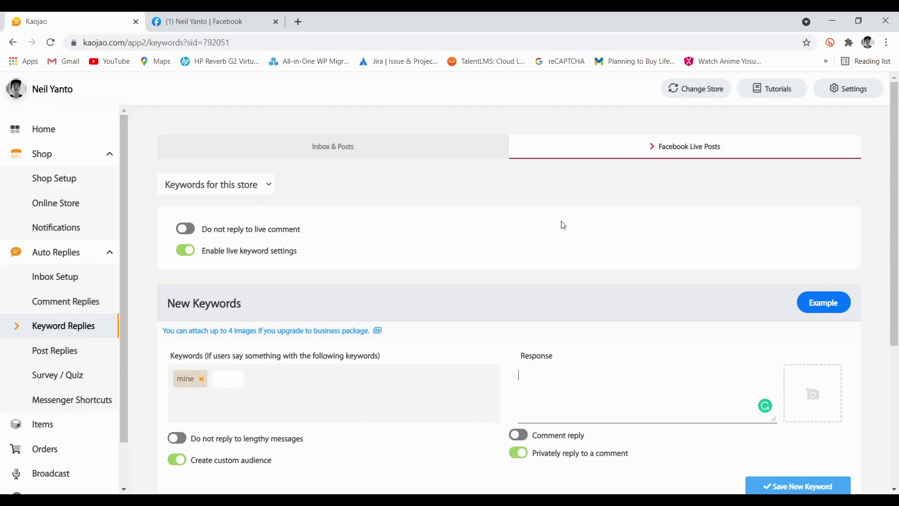
pyautogui.scroll(-3, 561, 221)
pyautogui.scroll(3, 449, 241)
pyautogui.click(185, 250)
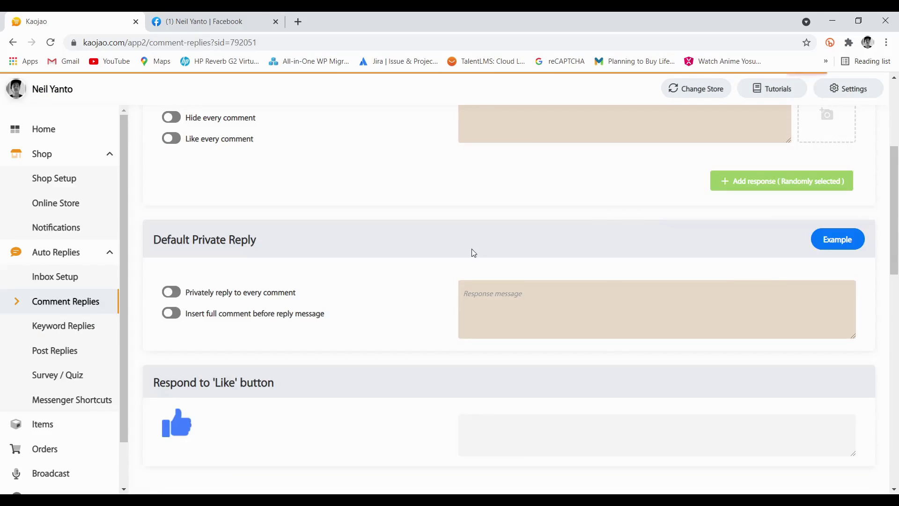
# Revisit the comment and keyword reply settings, and browse the News Feed posts in Post Replies.
pyautogui.scroll(5, 471, 249)
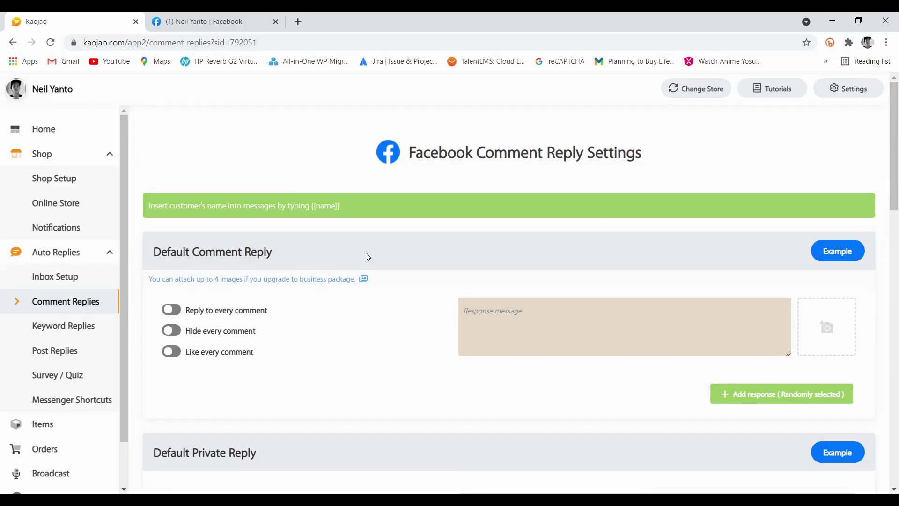
pyautogui.click(63, 326)
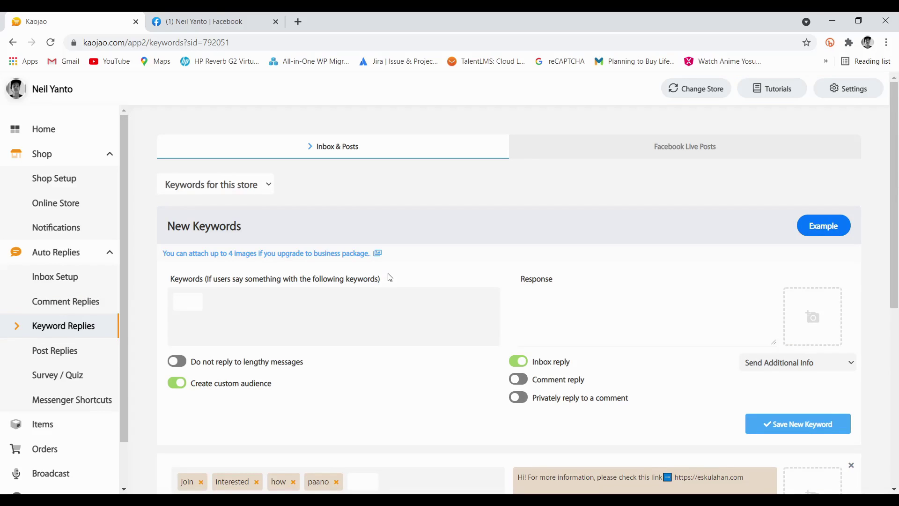
pyautogui.click(76, 353)
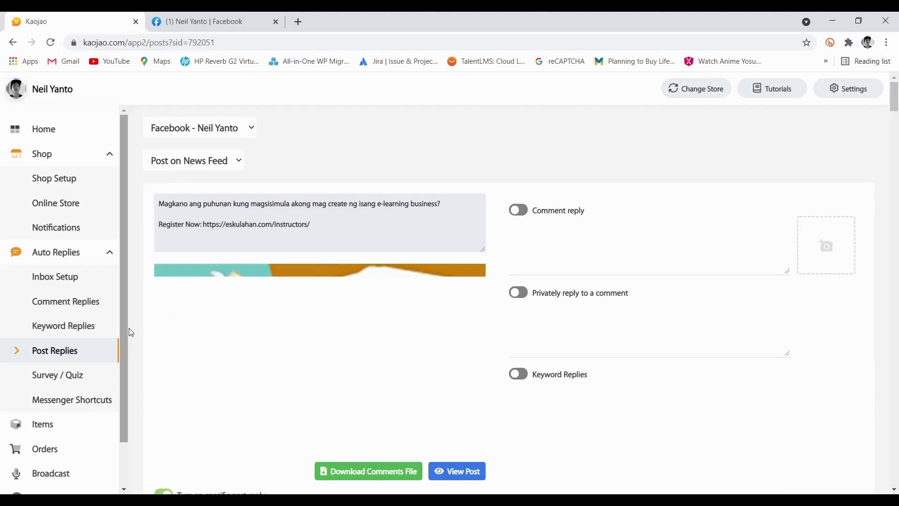
pyautogui.scroll(-10, 396, 389)
pyautogui.scroll(-20, 396, 392)
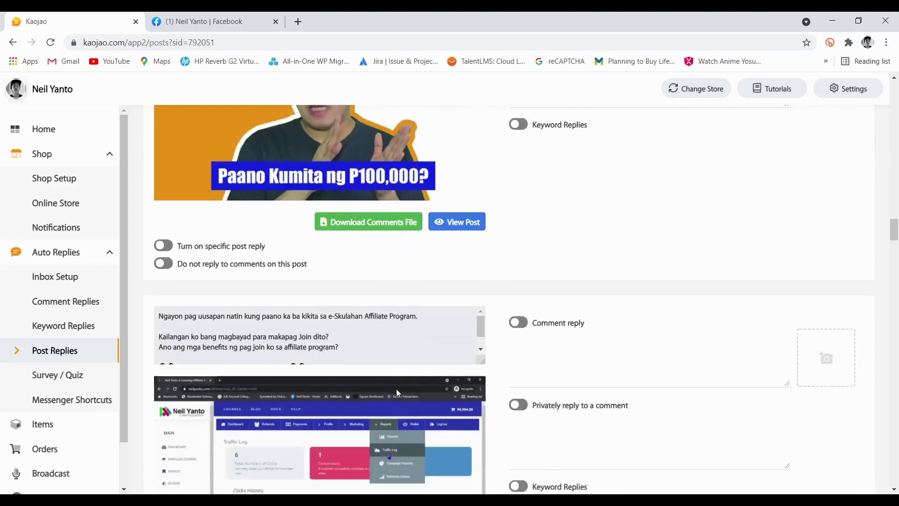
pyautogui.scroll(-20, 400, 391)
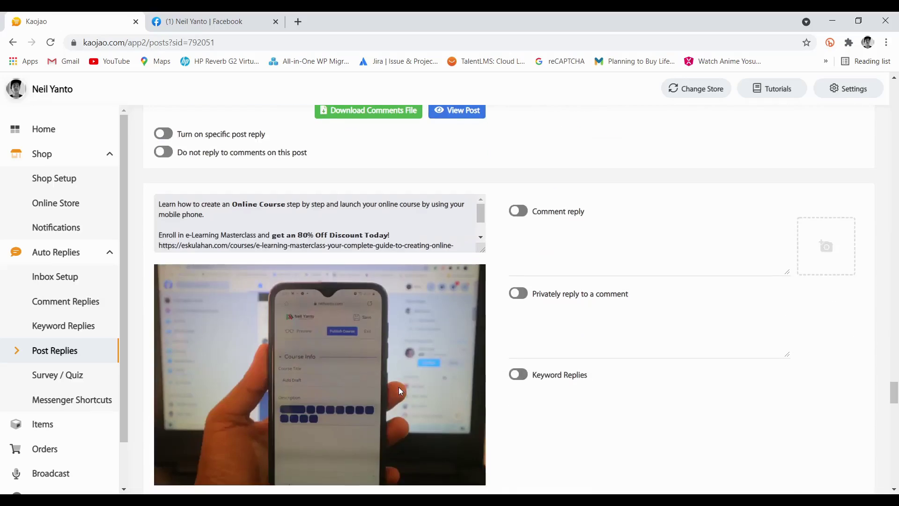
pyautogui.scroll(-5, 401, 391)
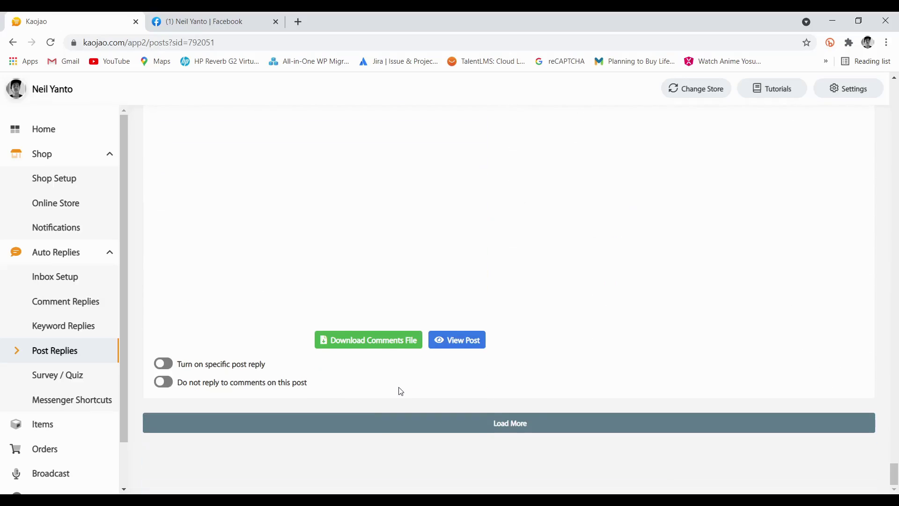
# Load more News Feed posts and find the post about starting an e-learning business in the Philippines.
pyautogui.click(508, 429)
pyautogui.scroll(-8, 454, 389)
pyautogui.scroll(-15, 455, 386)
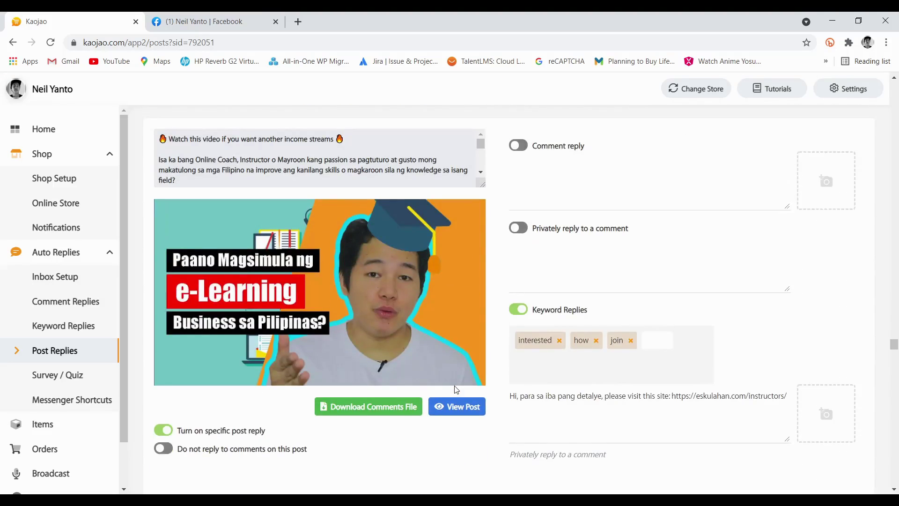
pyautogui.scroll(-20, 454, 386)
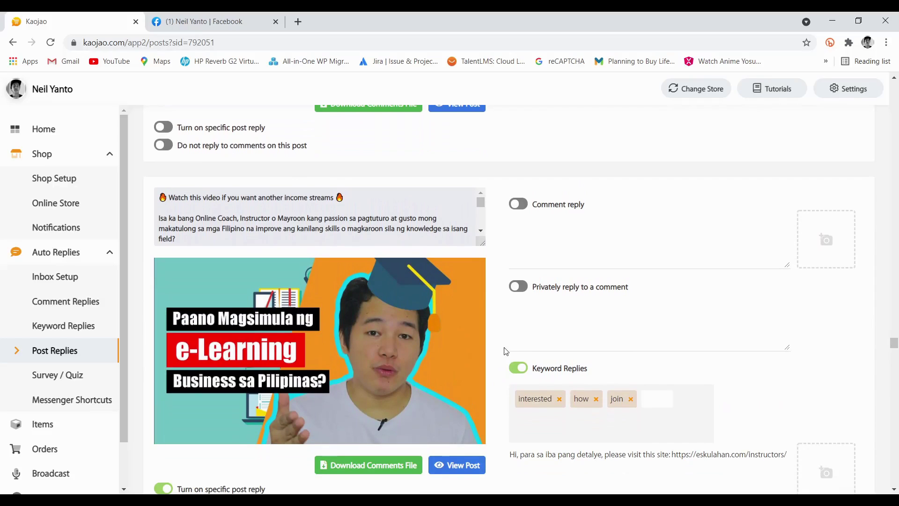
# Examine the comment, private and keyword reply settings of the post about starting an e-learning business.
pyautogui.scroll(-1, 511, 340)
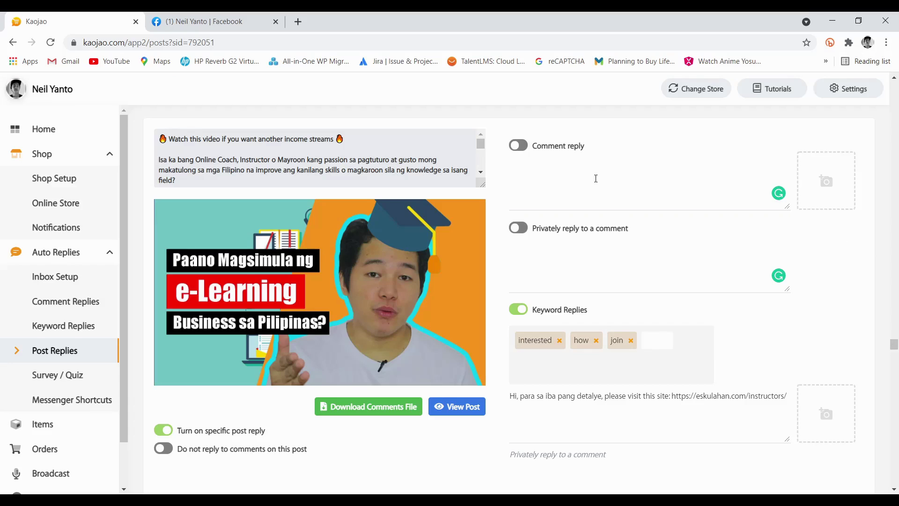
pyautogui.scroll(-3, 634, 235)
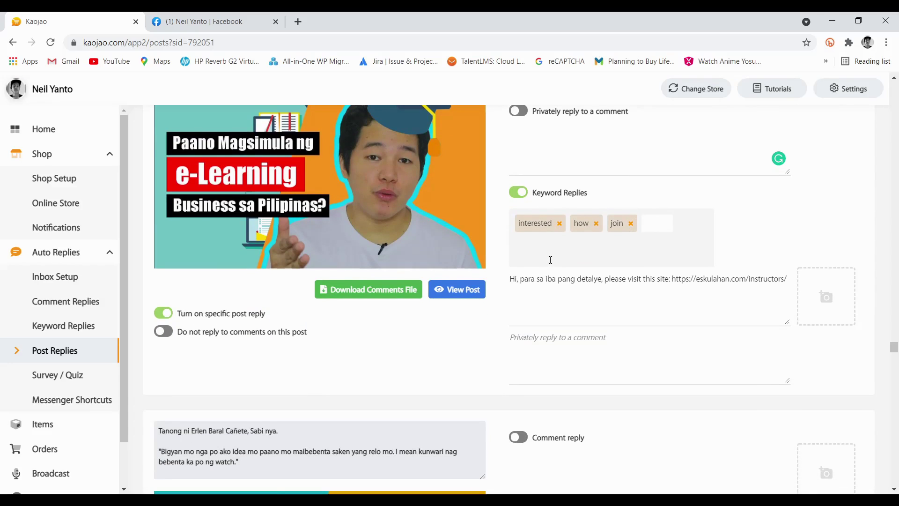
pyautogui.scroll(1, 662, 221)
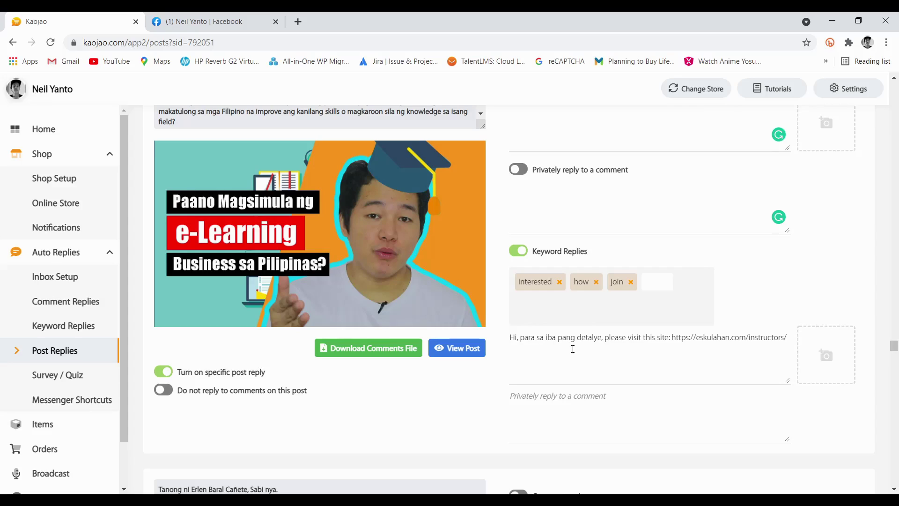
pyautogui.click(565, 396)
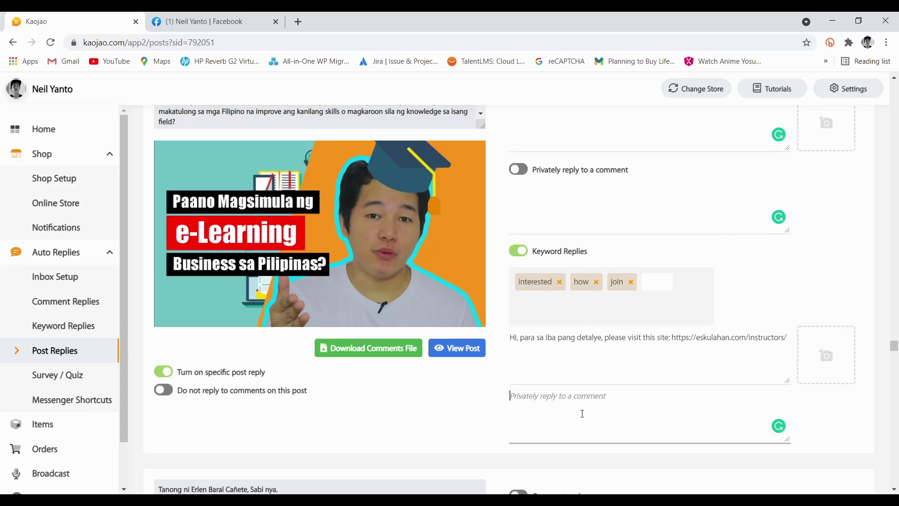
# Browse the older News Feed posts, and return to the e-learning business post's reply settings.
pyautogui.scroll(-3, 544, 316)
pyautogui.scroll(-20, 543, 316)
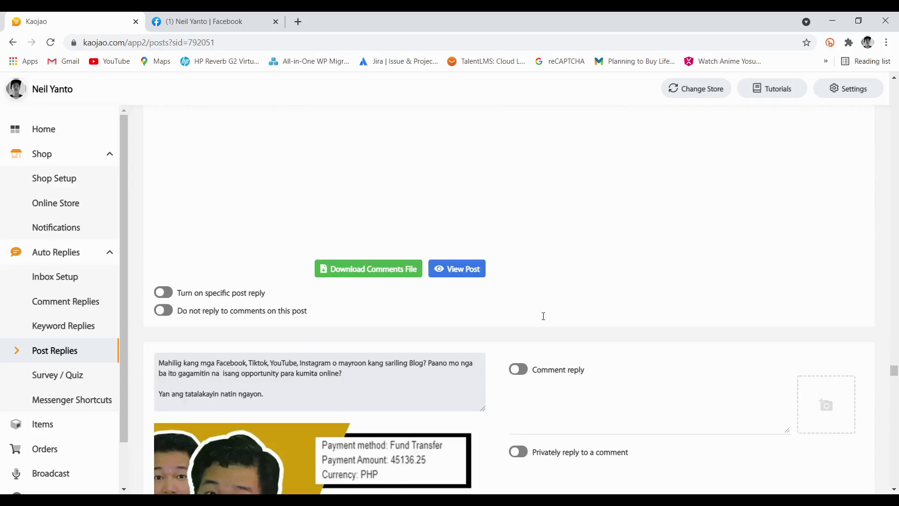
pyautogui.scroll(-20, 543, 316)
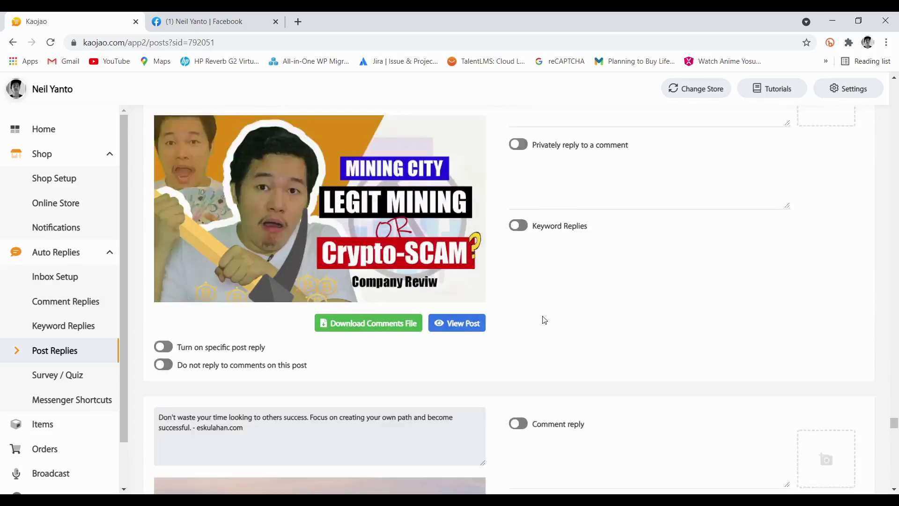
pyautogui.scroll(-10, 543, 316)
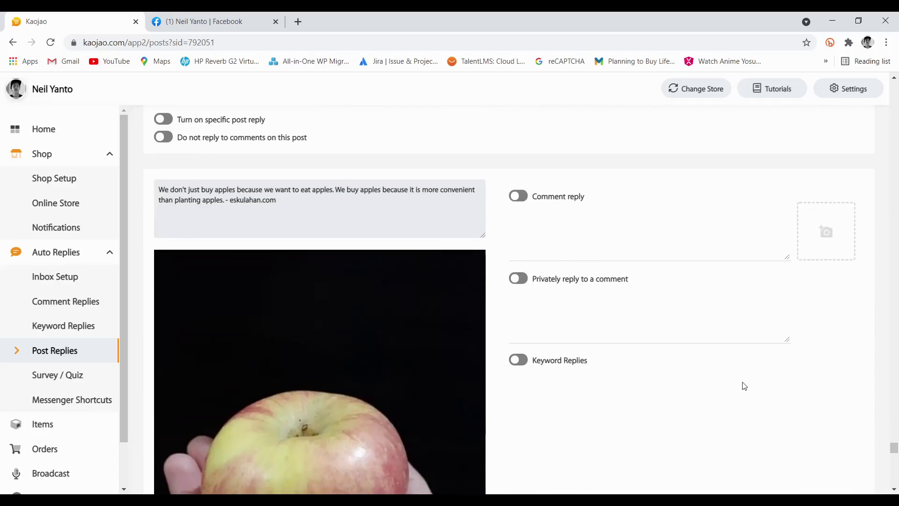
pyautogui.moveTo(894, 458); pyautogui.dragTo(895, 344)
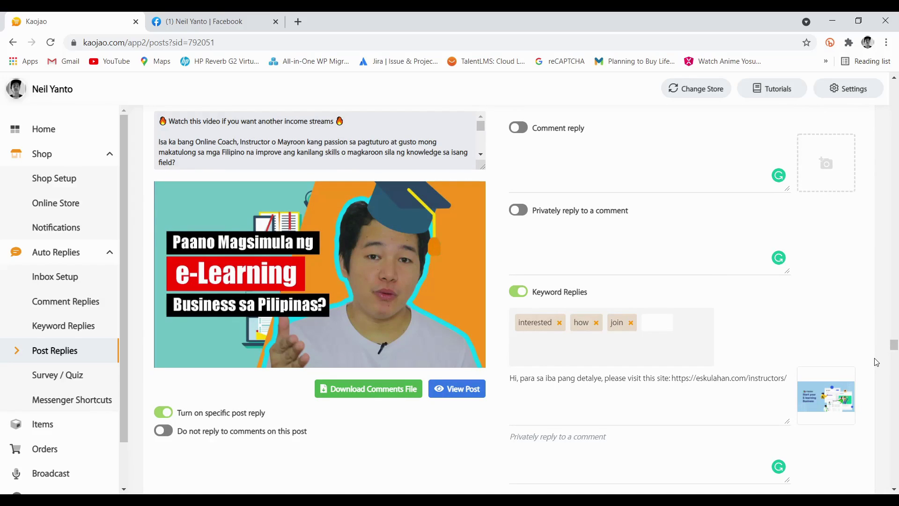
pyautogui.scroll(1, 874, 339)
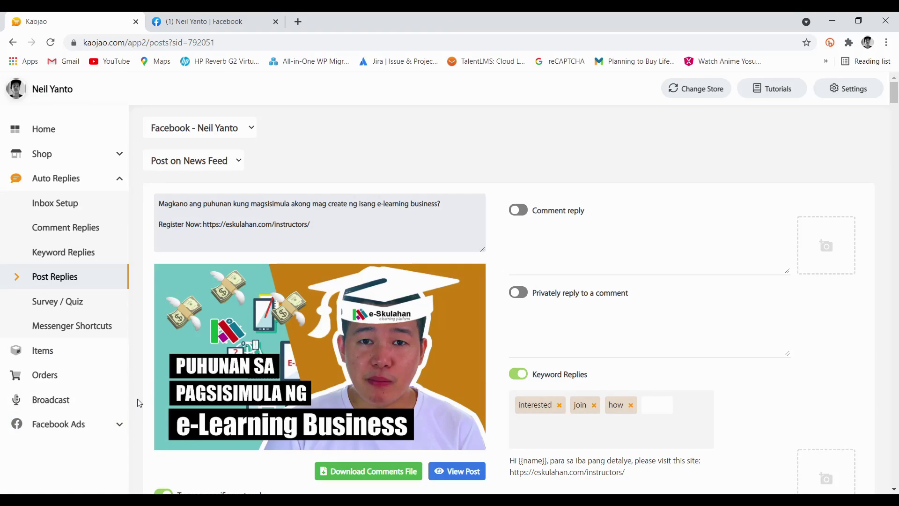
# Look through the Facebook Ads pages: Ad Account, Custom Audience and Page Monitoring.
pyautogui.click(120, 426)
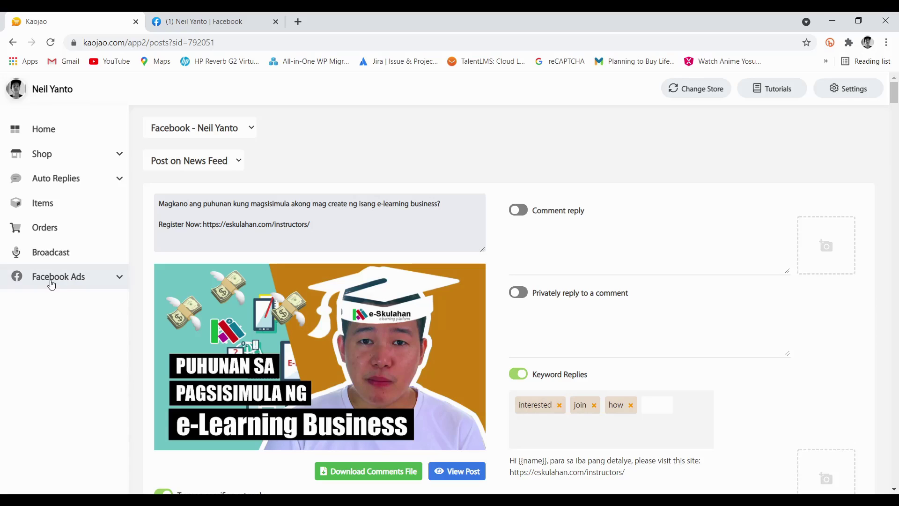
pyautogui.click(56, 302)
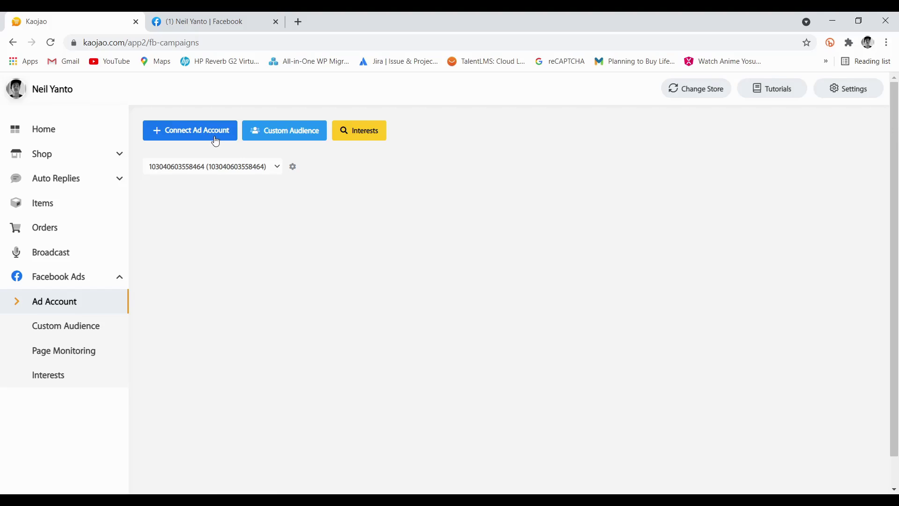
pyautogui.click(90, 327)
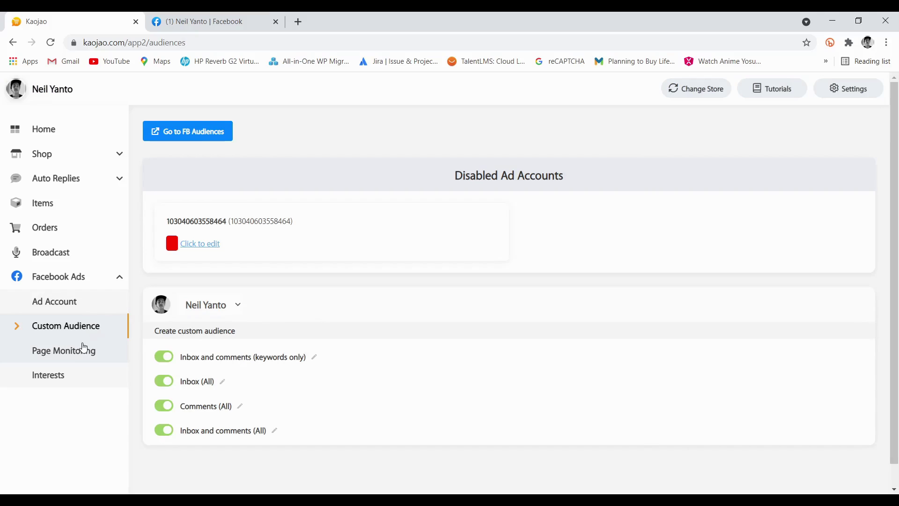
pyautogui.click(82, 351)
pyautogui.click(117, 305)
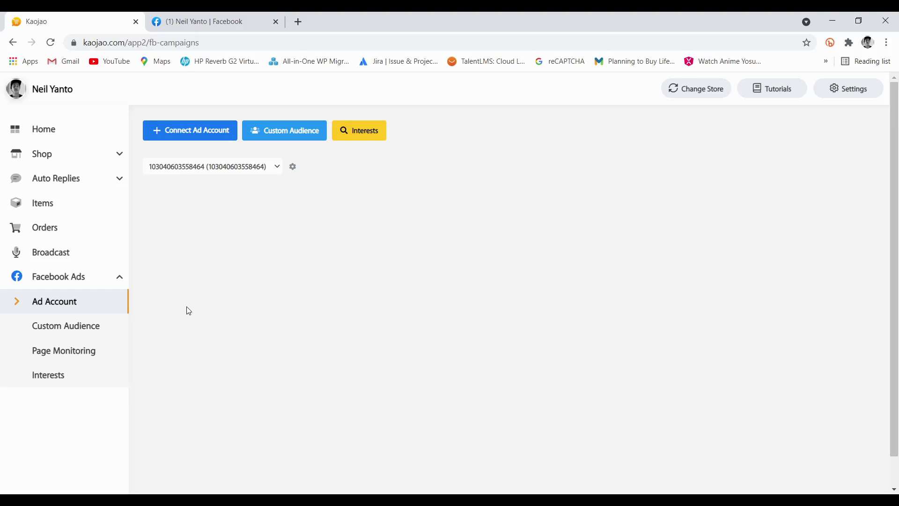
# Start a new broadcast with the message "Hi, I have a new post on my YouTube Channel. Please watch.", accepting the spelling and grammar corrections.
pyautogui.click(53, 255)
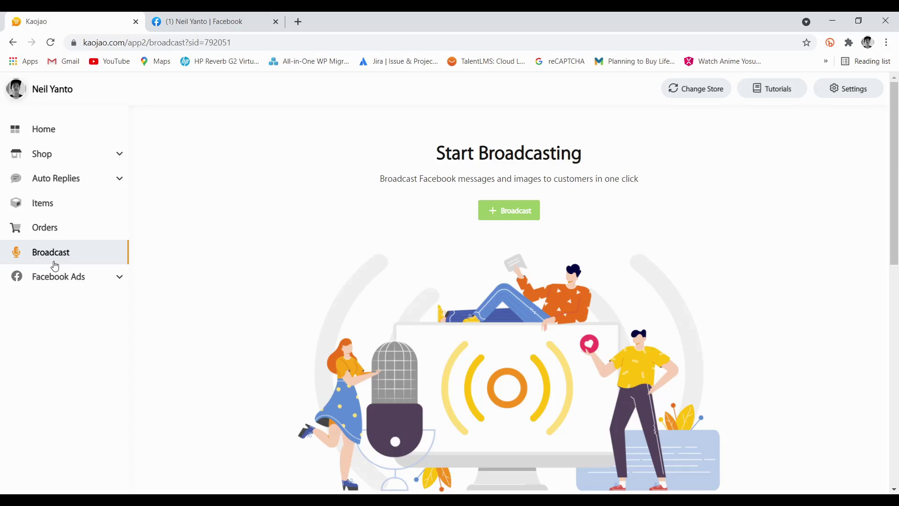
pyautogui.click(509, 211)
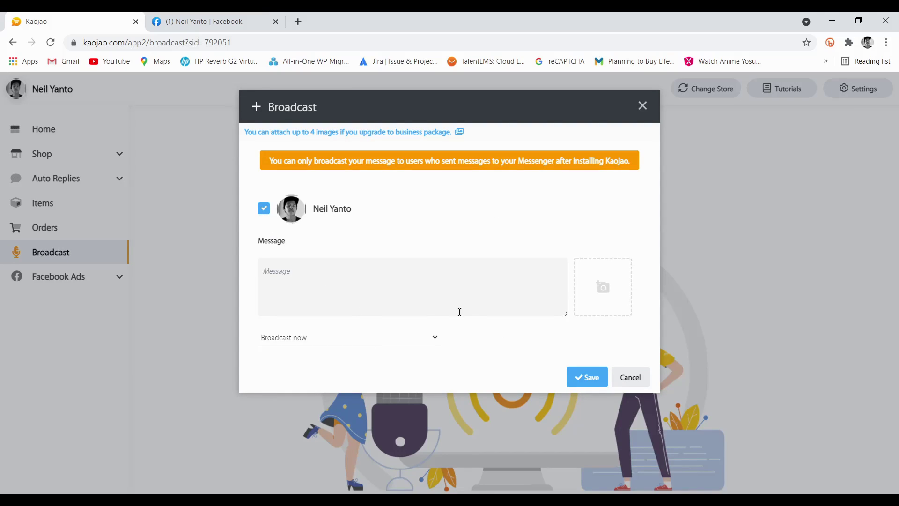
pyautogui.write('Hi , I hve a new post in my ')
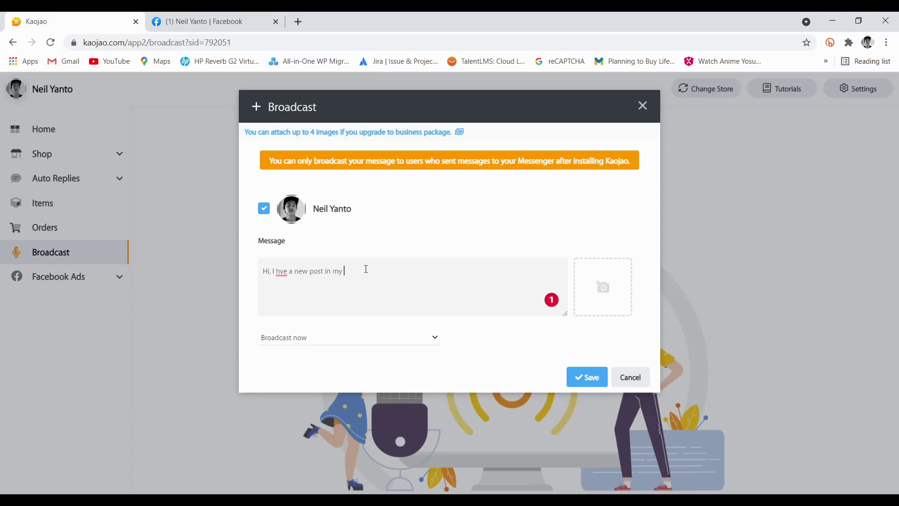
pyautogui.write('YouTube Channel. Please watch.')
pyautogui.click(328, 272)
pyautogui.click(328, 304)
pyautogui.click(285, 275)
pyautogui.click(290, 291)
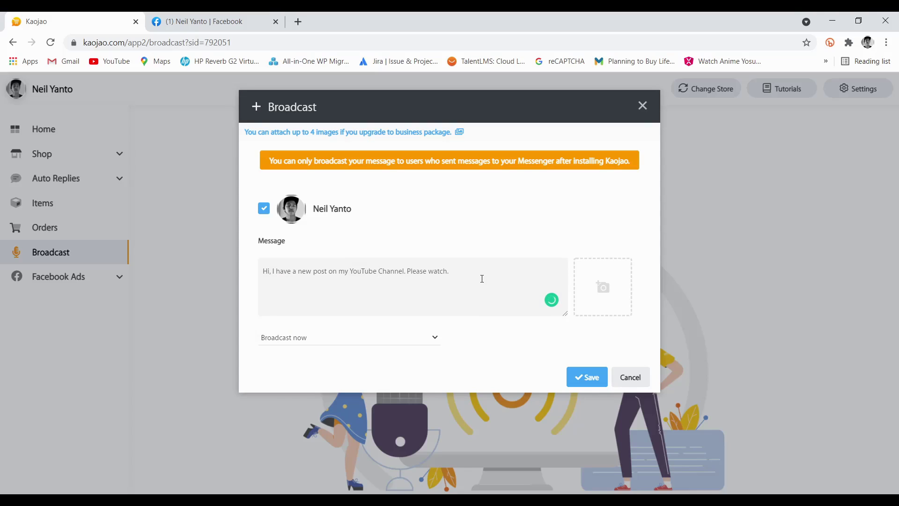
# Append the YouTube channel link to the broadcast message and try the Set date & time option before cancelling the broadcast.
pyautogui.press('BackSpace')
pyautogui.write(': https://youube.com')
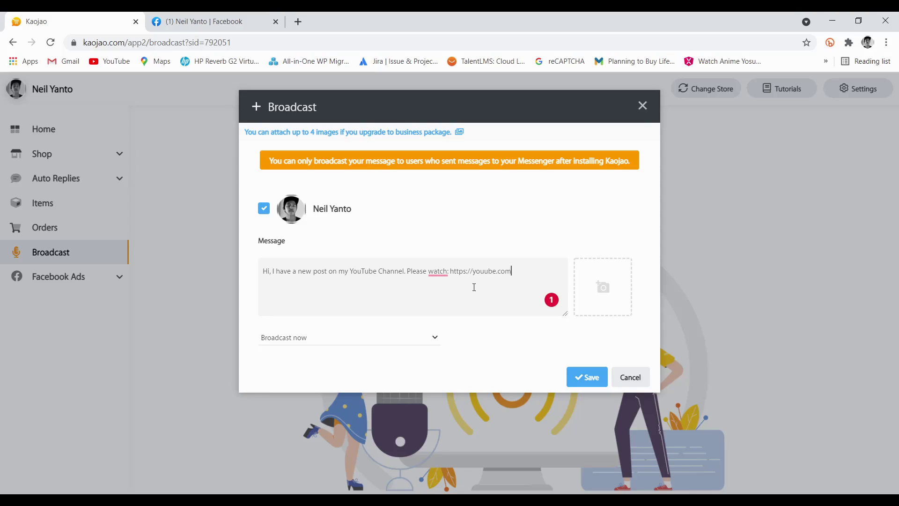
pyautogui.write('/neilyantoofficil/')
pyautogui.click(312, 361)
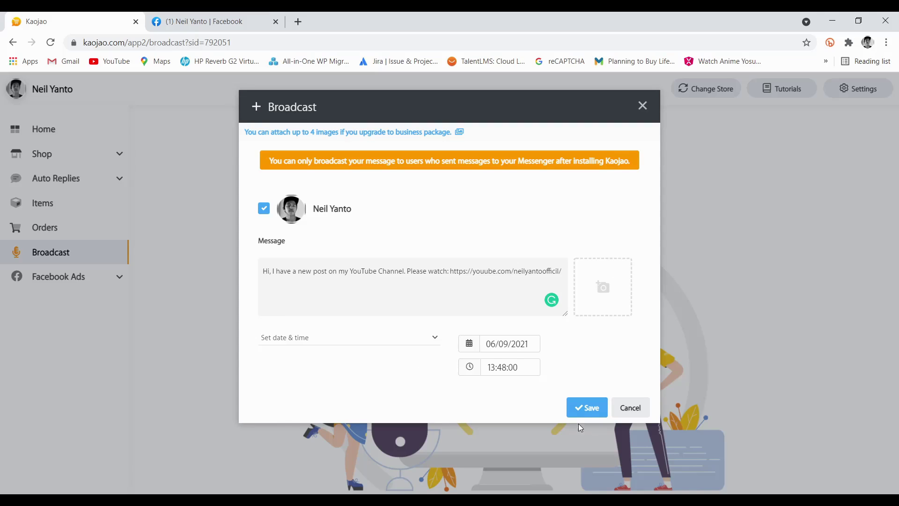
pyautogui.click(629, 407)
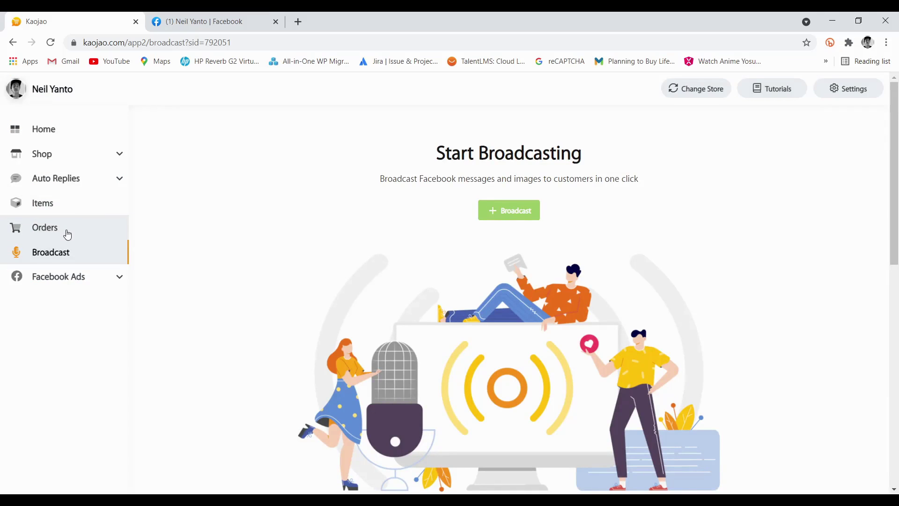
# Start a new store item named "Microphone" and add the gold star medal picture as its image.
pyautogui.click(67, 213)
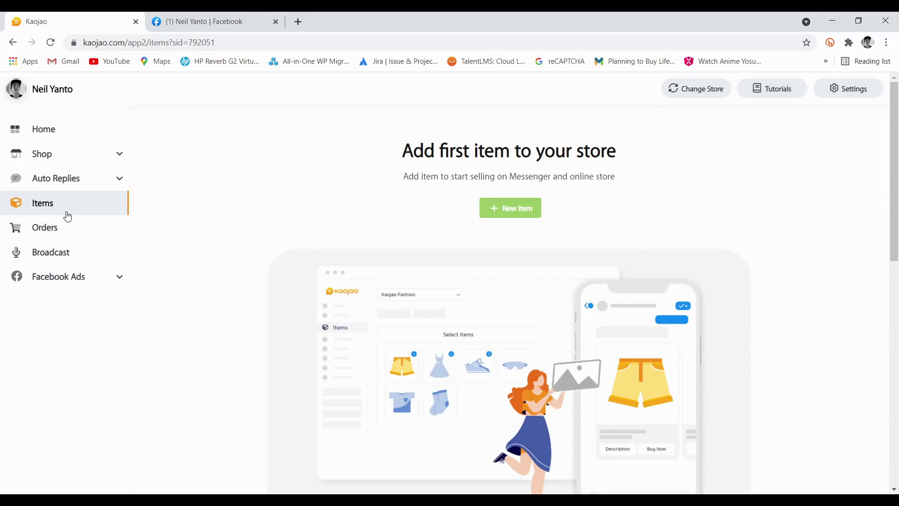
pyautogui.click(521, 211)
pyautogui.scroll(-5, 430, 266)
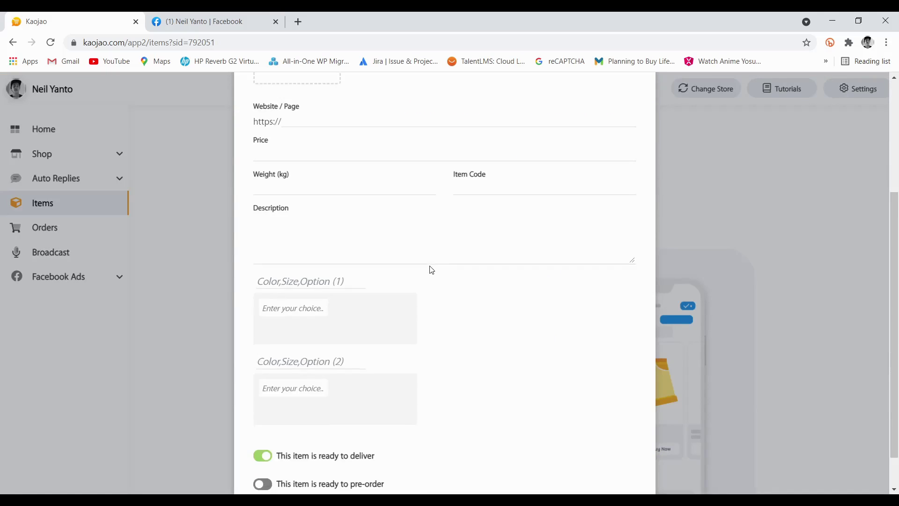
pyautogui.scroll(5, 431, 267)
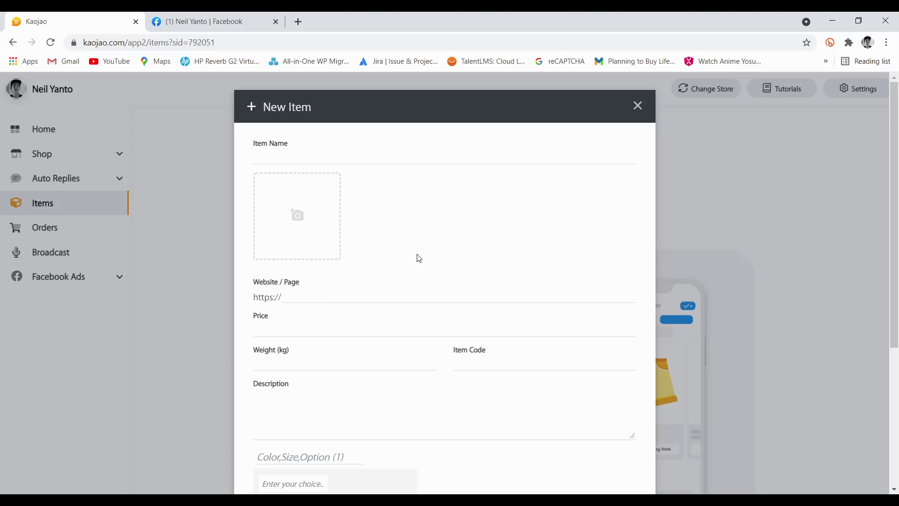
pyautogui.click(288, 159)
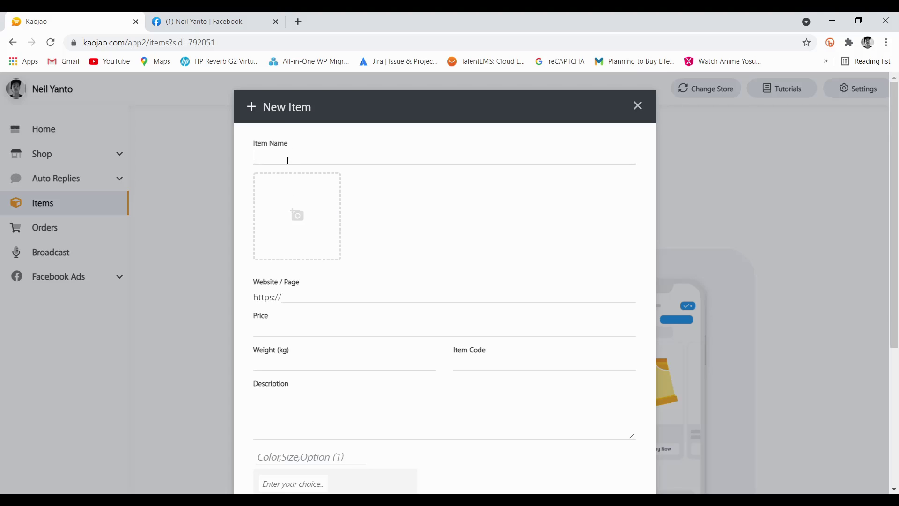
pyautogui.write('Microphone')
pyautogui.click(301, 237)
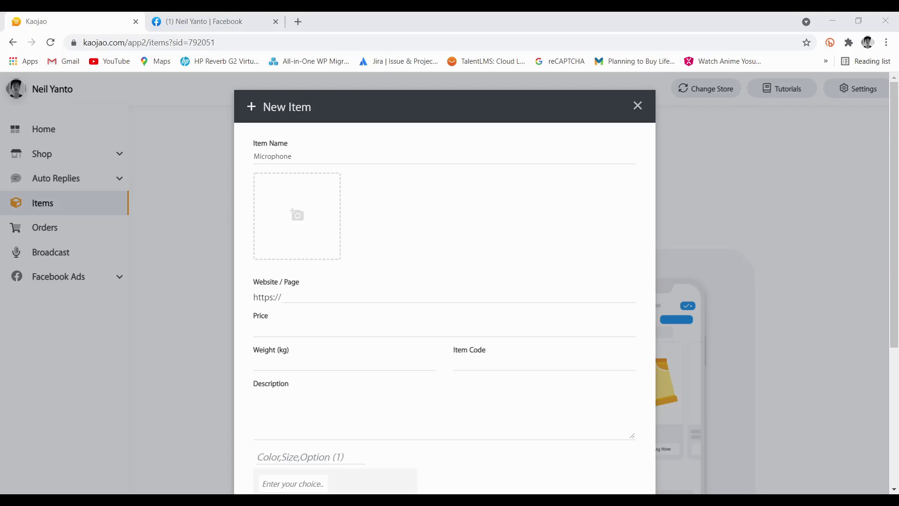
pyautogui.press('Return')
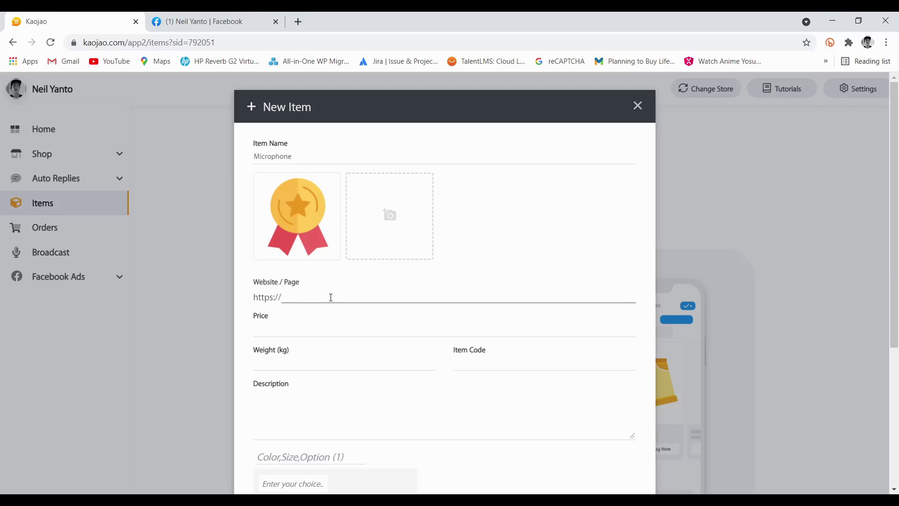
# Enter the store's kaojao.com page as the item's website and set its price to 2000, leaving weight, item code and description blank.
pyautogui.write('kaojao.com/neilyanto')
pyautogui.click(316, 327)
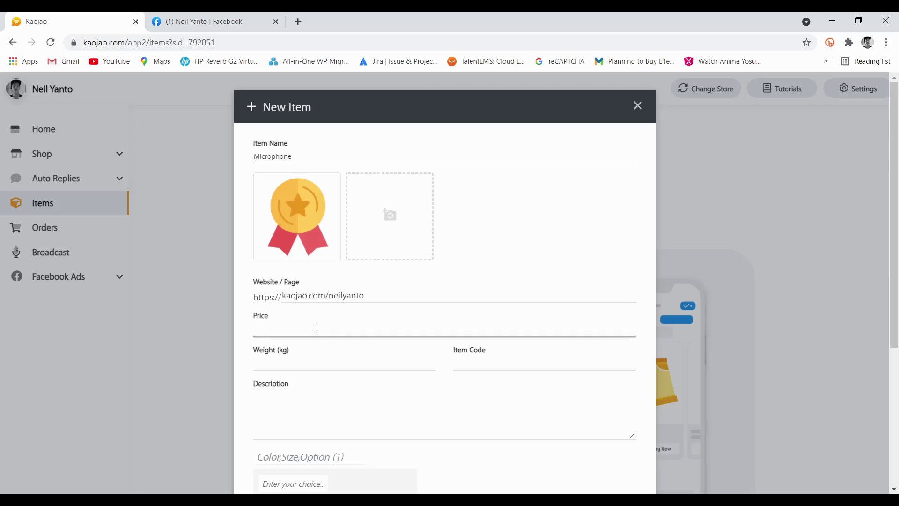
pyautogui.write('123')
pyautogui.press('BackSpace')
pyautogui.write('2000')
pyautogui.click(307, 355)
pyautogui.click(470, 363)
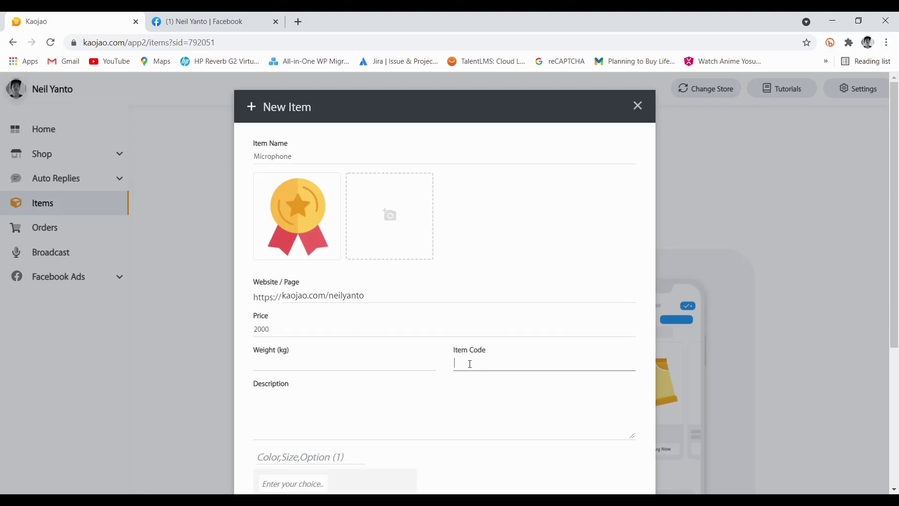
pyautogui.scroll(-1, 290, 363)
pyautogui.click(304, 337)
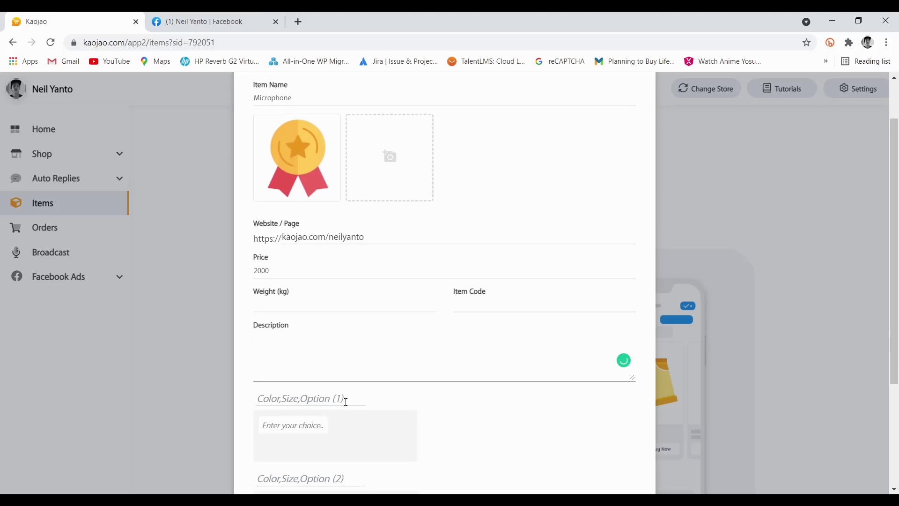
# Enter "Green" as the name of the item's first option and save the item.
pyautogui.scroll(-3, 352, 279)
pyautogui.click(352, 279)
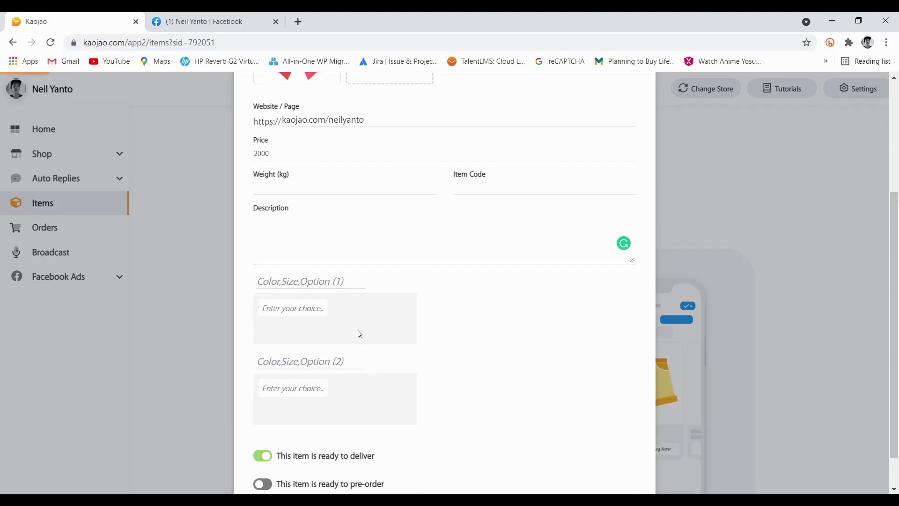
pyautogui.write('Green')
pyautogui.press('Return')
pyautogui.scroll(-1, 314, 399)
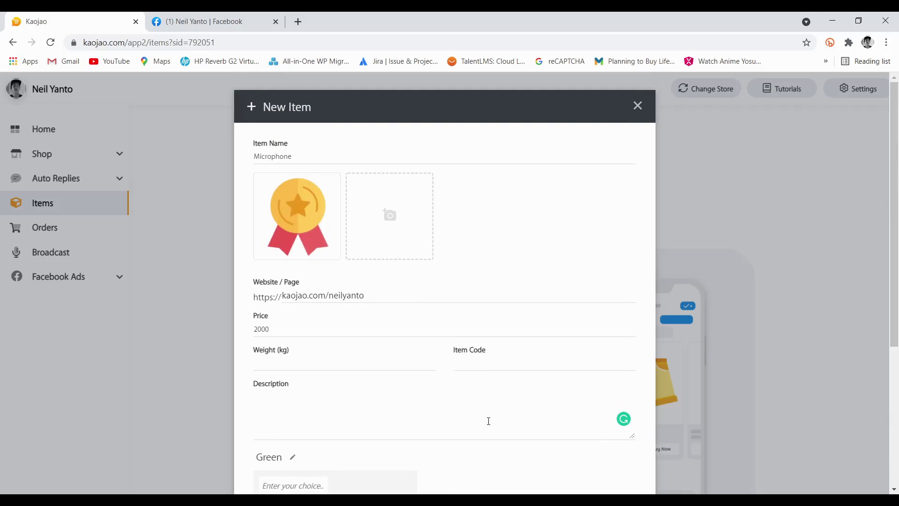
pyautogui.click(579, 481)
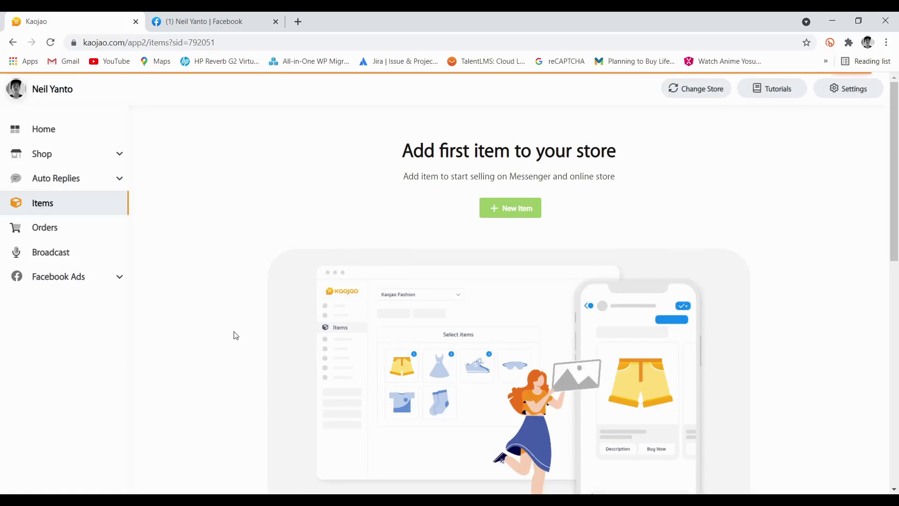
# Start a new order in the store's orders section and set its payment status to Paid.
pyautogui.click(67, 234)
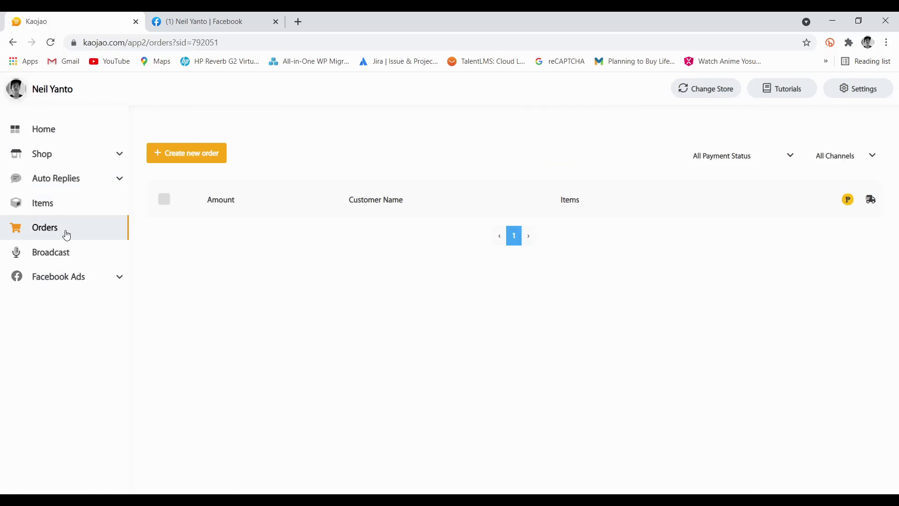
pyautogui.click(197, 158)
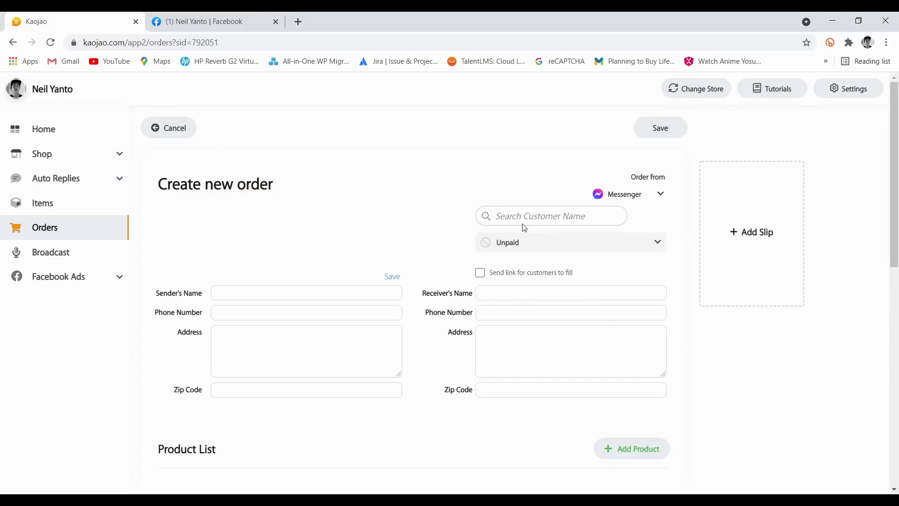
pyautogui.click(534, 242)
# Check the product picker for the order's product list, closing it without adding any product.
pyautogui.scroll(-4, 401, 351)
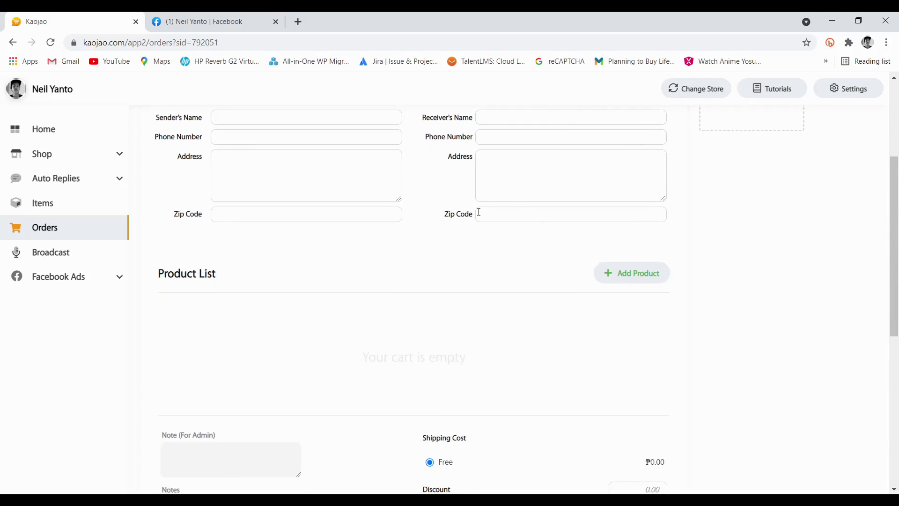
pyautogui.click(619, 276)
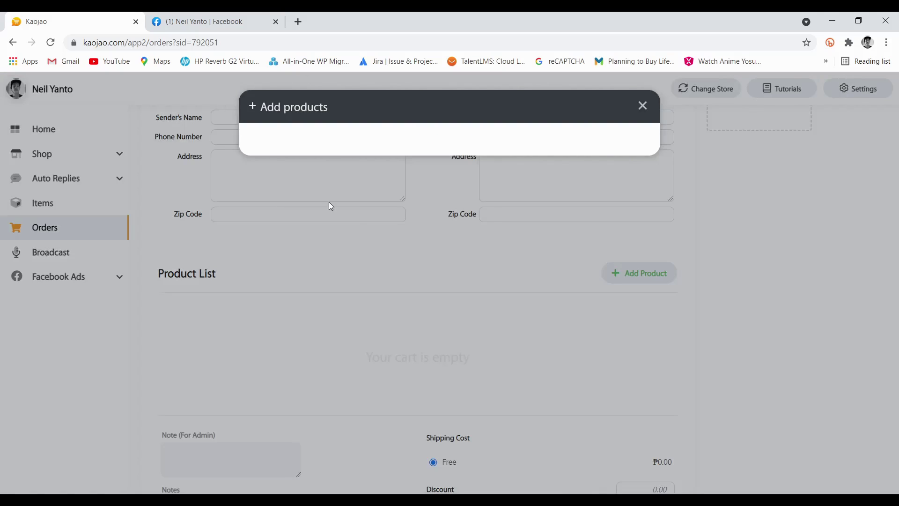
pyautogui.click(642, 108)
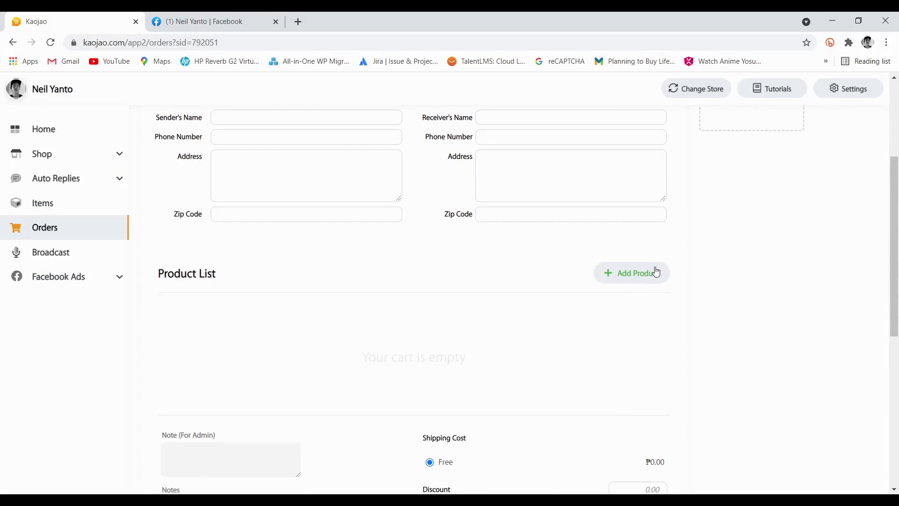
pyautogui.click(656, 272)
pyautogui.click(643, 107)
# Set the order's shipping status to Pending and try the Cash on delivery option, leaving the discount blank.
pyautogui.scroll(-5, 584, 364)
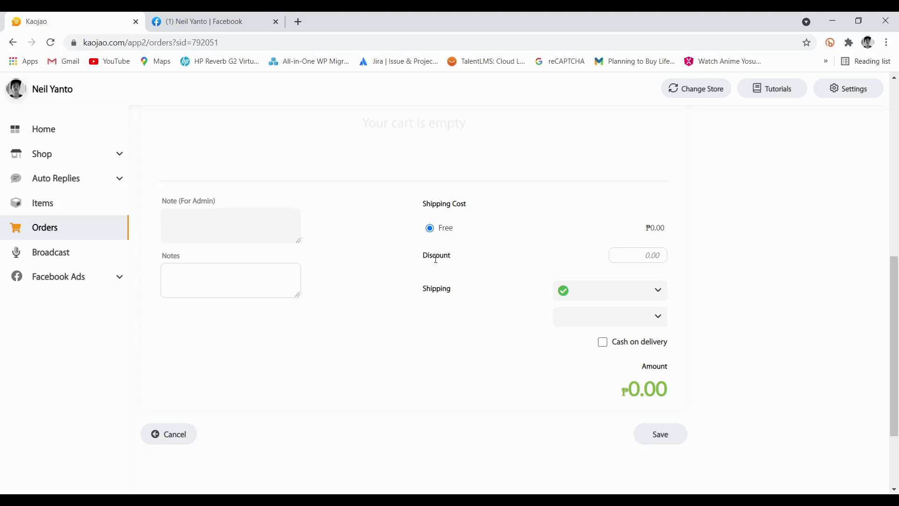
pyautogui.click(655, 254)
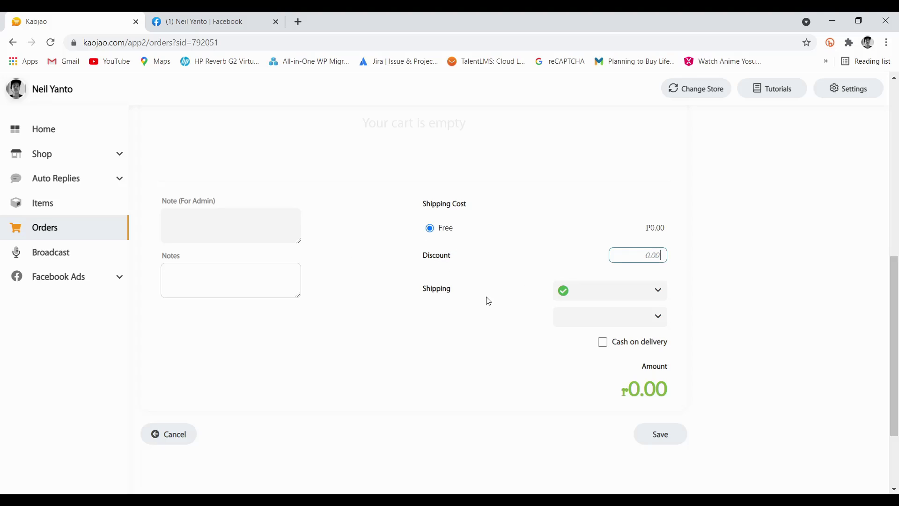
pyautogui.click(633, 294)
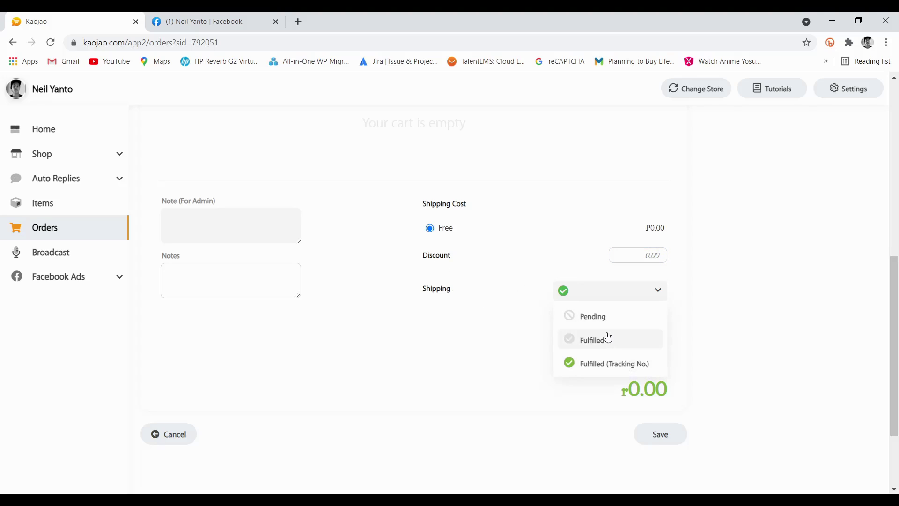
pyautogui.click(606, 317)
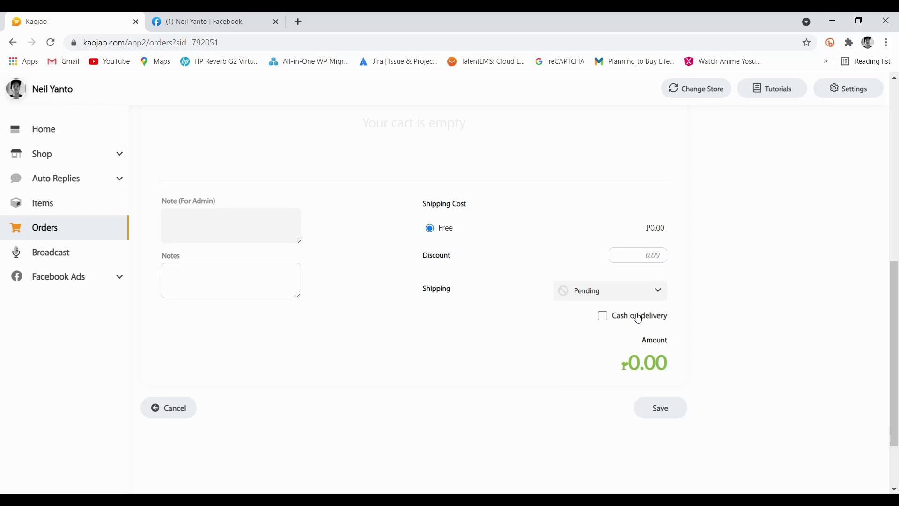
pyautogui.click(603, 317)
pyautogui.click(607, 320)
# Review the new order form's customer details, product list, notes and shipping sections.
pyautogui.scroll(5, 260, 323)
pyautogui.scroll(4, 306, 328)
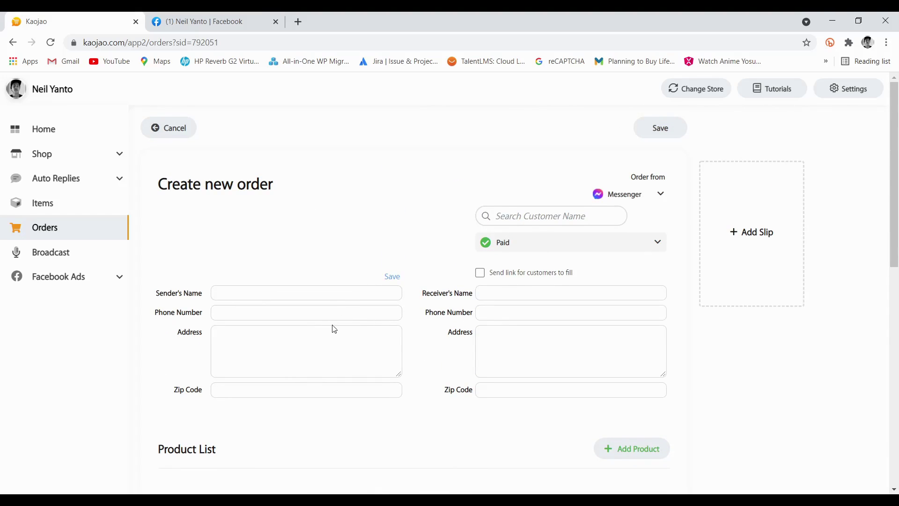
pyautogui.scroll(-10, 329, 325)
pyautogui.scroll(7, 675, 307)
pyautogui.scroll(3, 676, 307)
# Leave the order unsaved and review the store setup checklist on the home page.
pyautogui.click(46, 138)
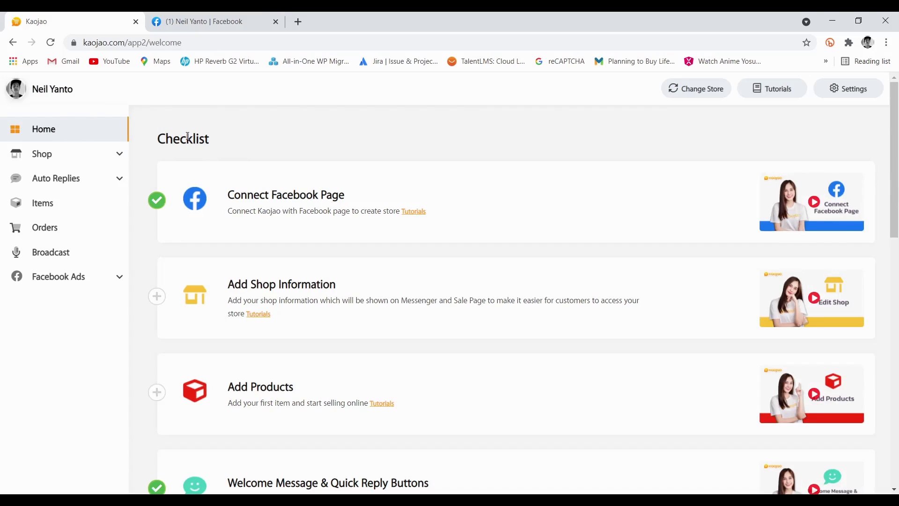
pyautogui.scroll(-14, 232, 191)
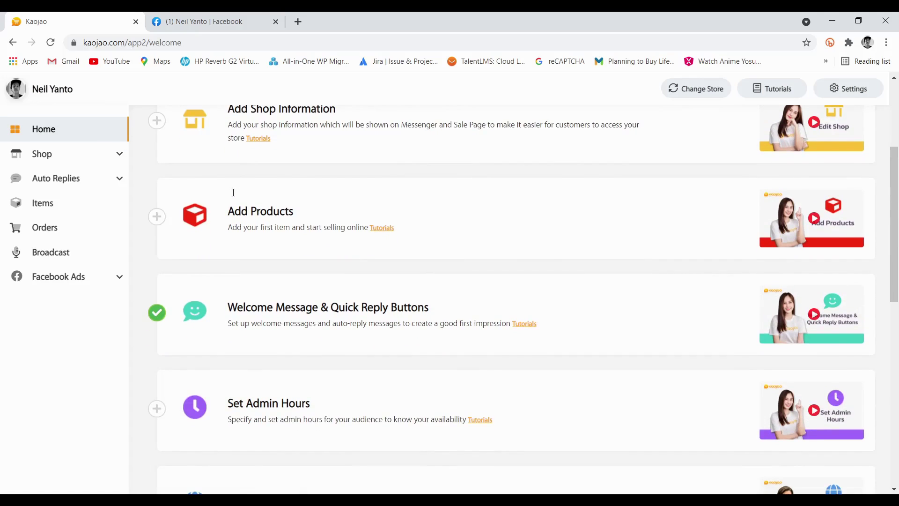
pyautogui.scroll(14, 234, 196)
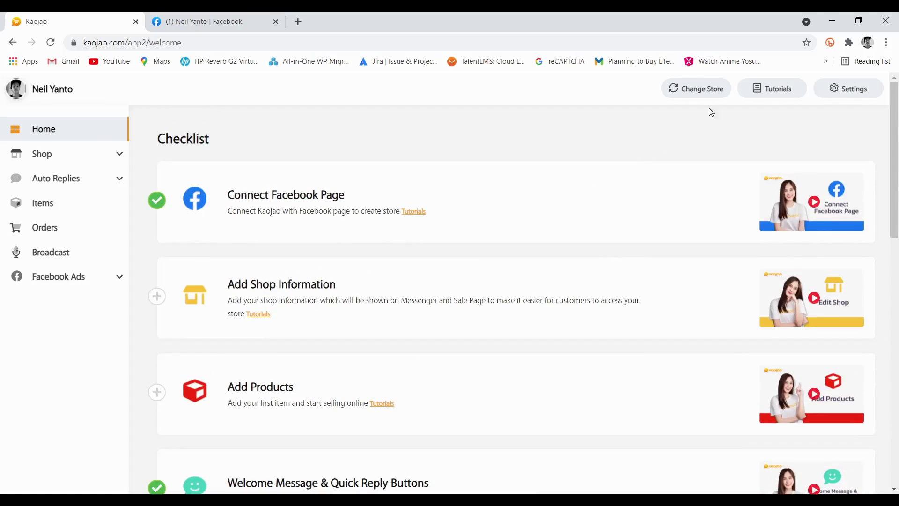
# Open the Kaojao tutorials site and browse the videos in its Get started guide.
pyautogui.click(774, 98)
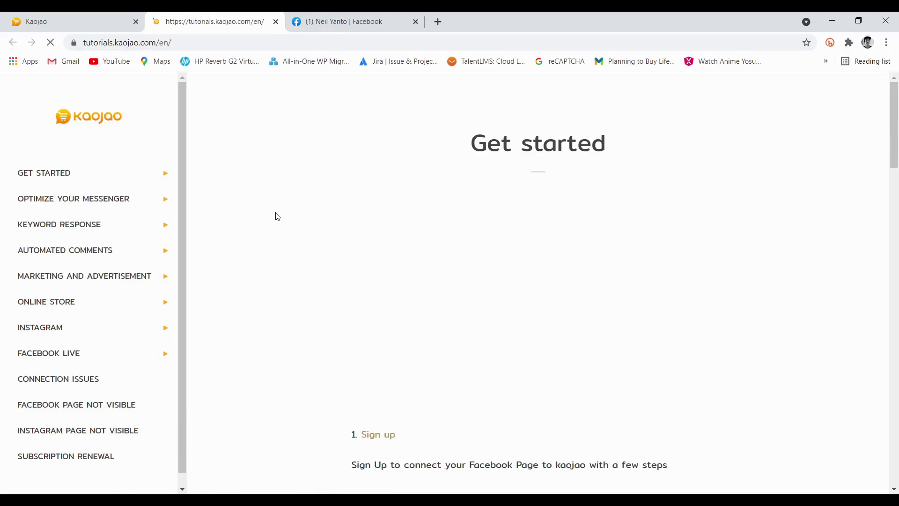
pyautogui.scroll(-4, 277, 216)
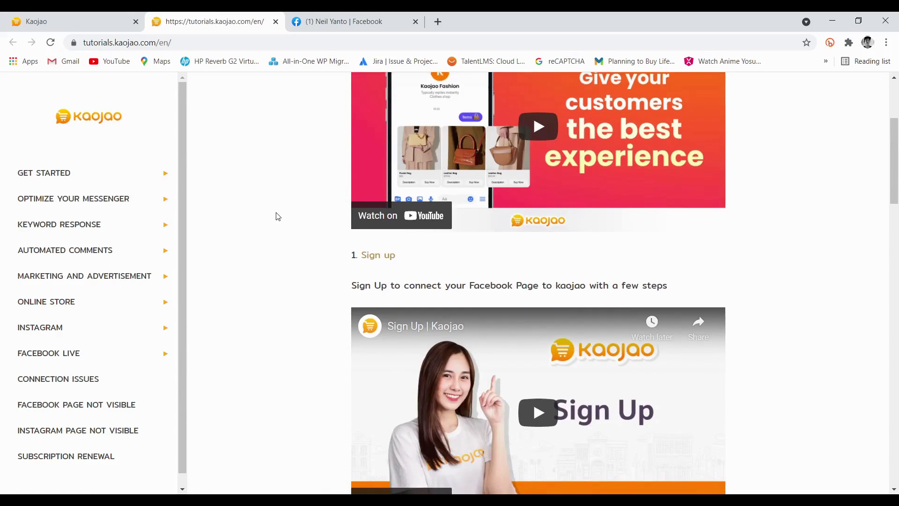
pyautogui.scroll(-15, 278, 216)
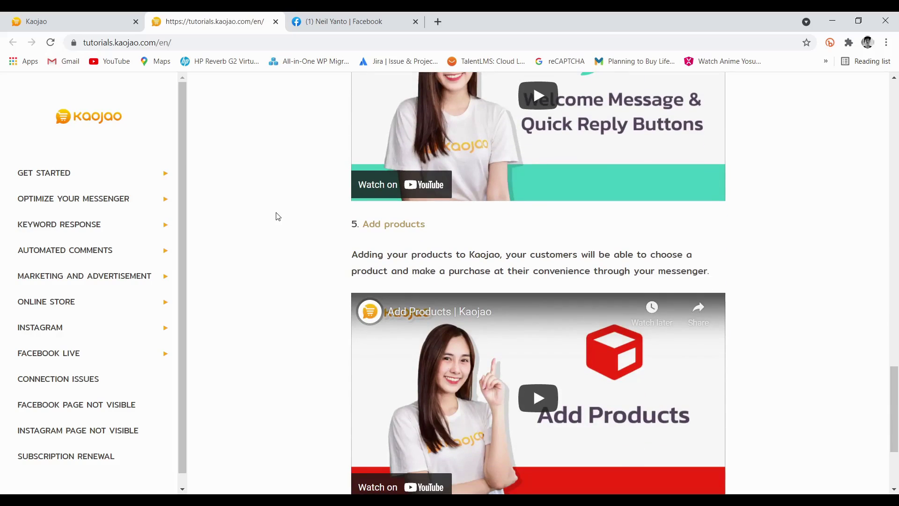
pyautogui.scroll(-3, 277, 216)
pyautogui.scroll(18, 277, 216)
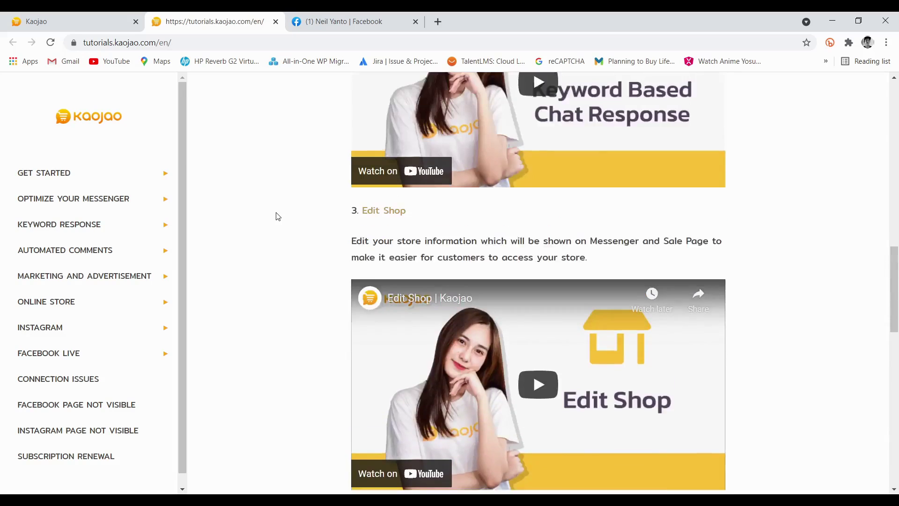